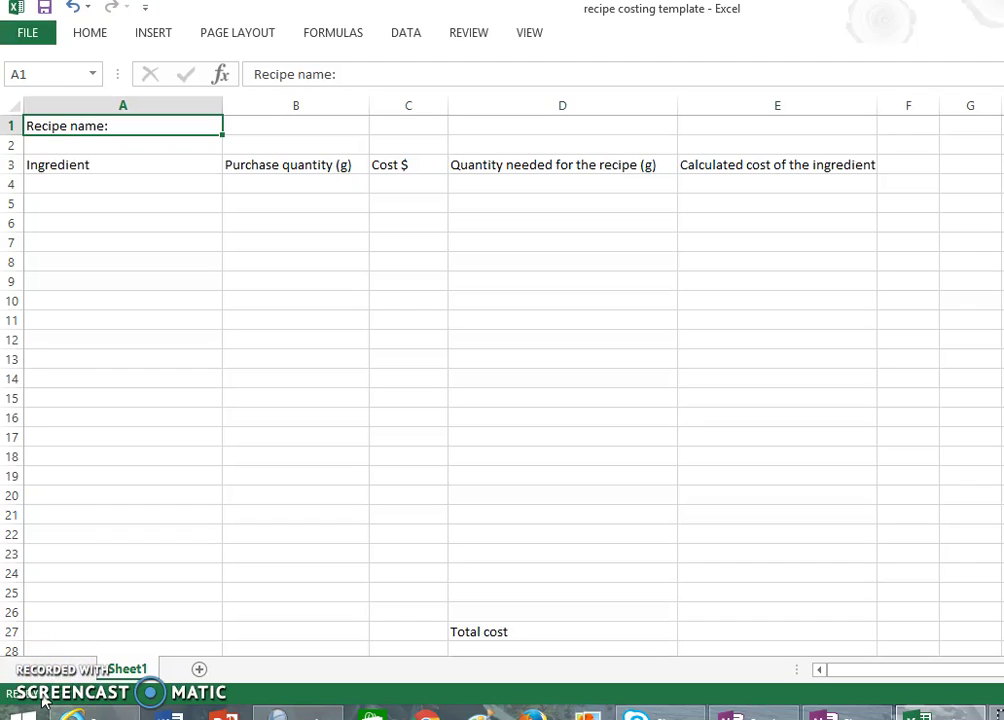
Enter "Choc chip slice" as the recipe name in cell B1.
click(141, 132)
click(289, 124)
text(Cho)
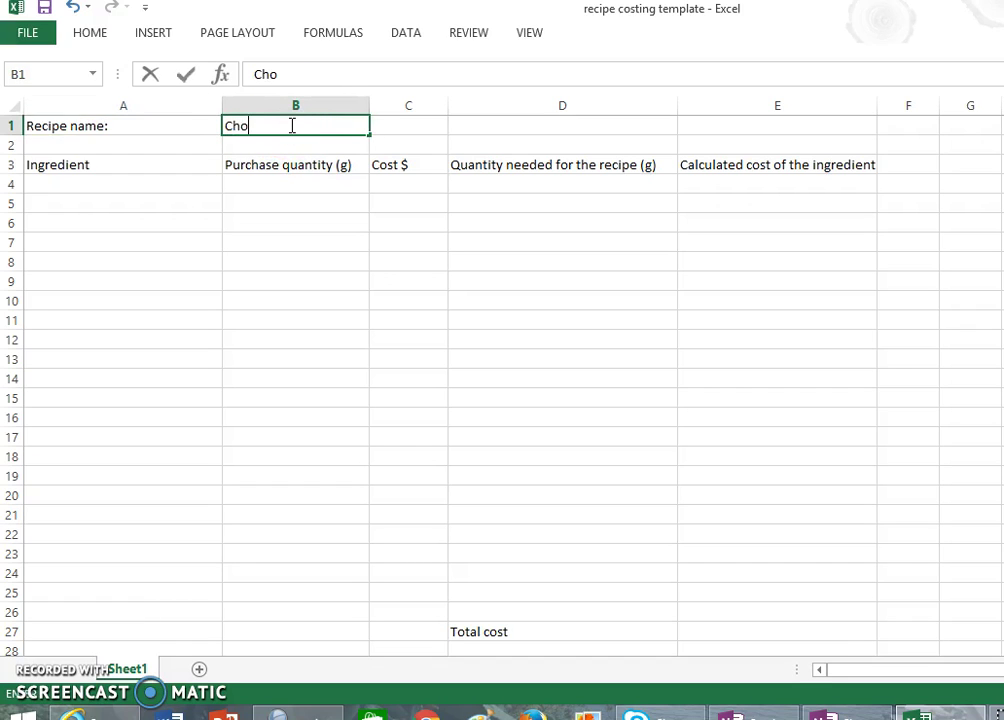
text(c chip slice)
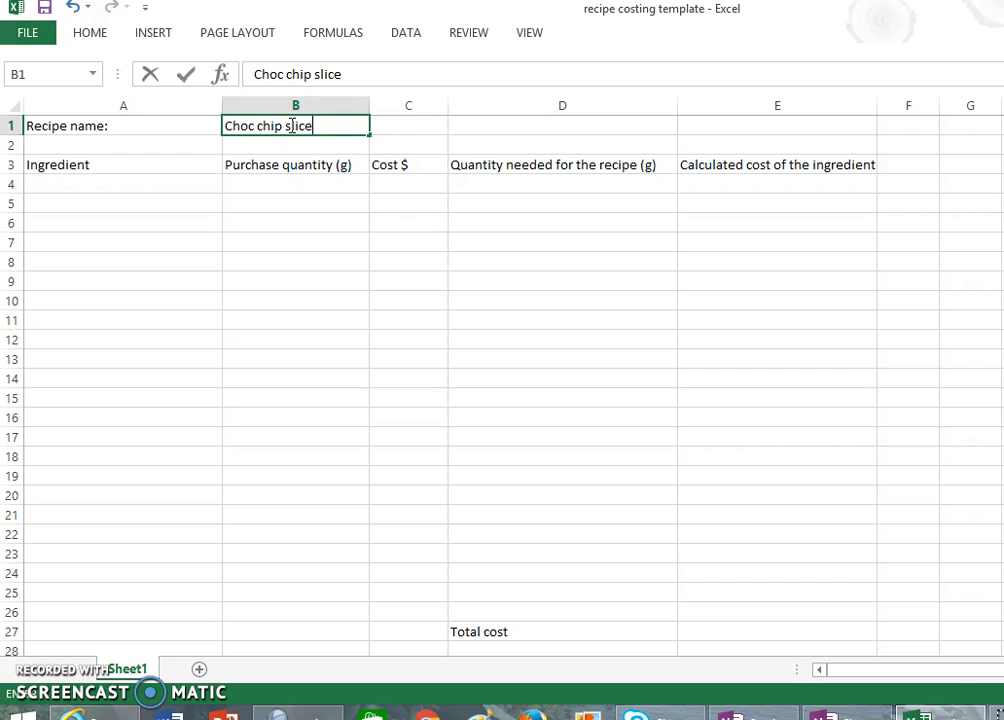
click(101, 164)
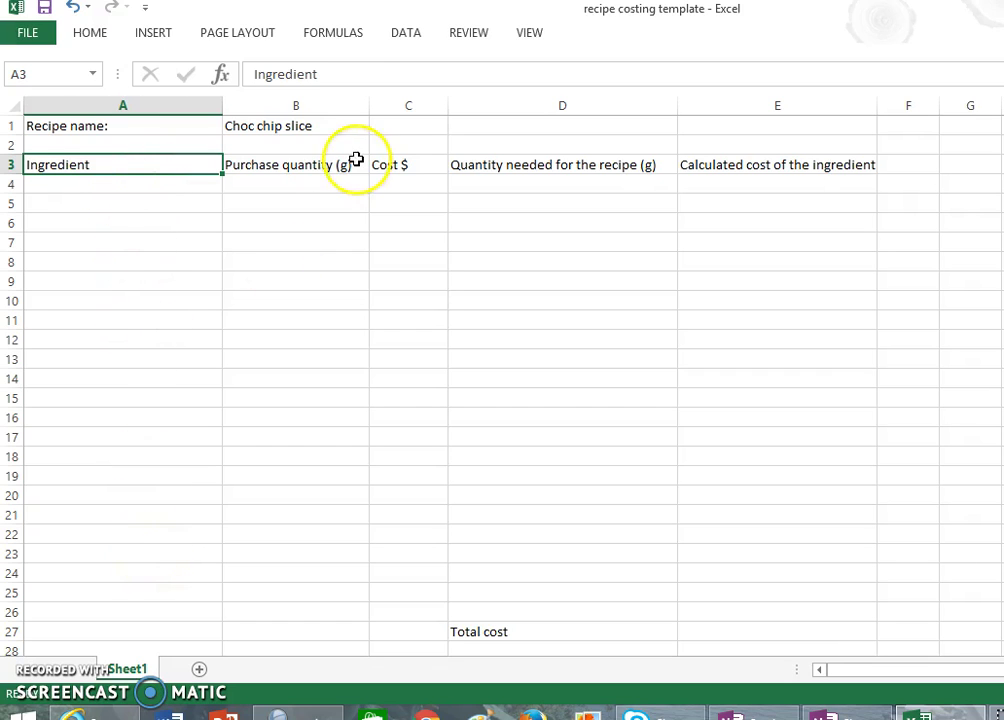
Review the costing table's headings in row 3, from purchase quantity and cost through to calculated ingredient cost.
click(318, 170)
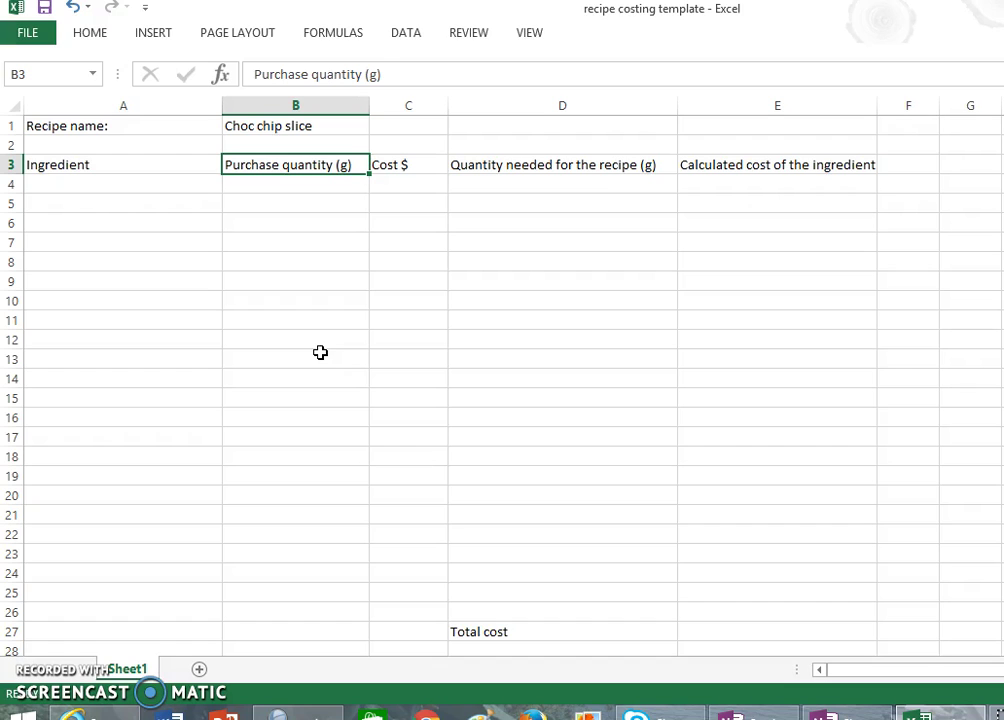
click(419, 165)
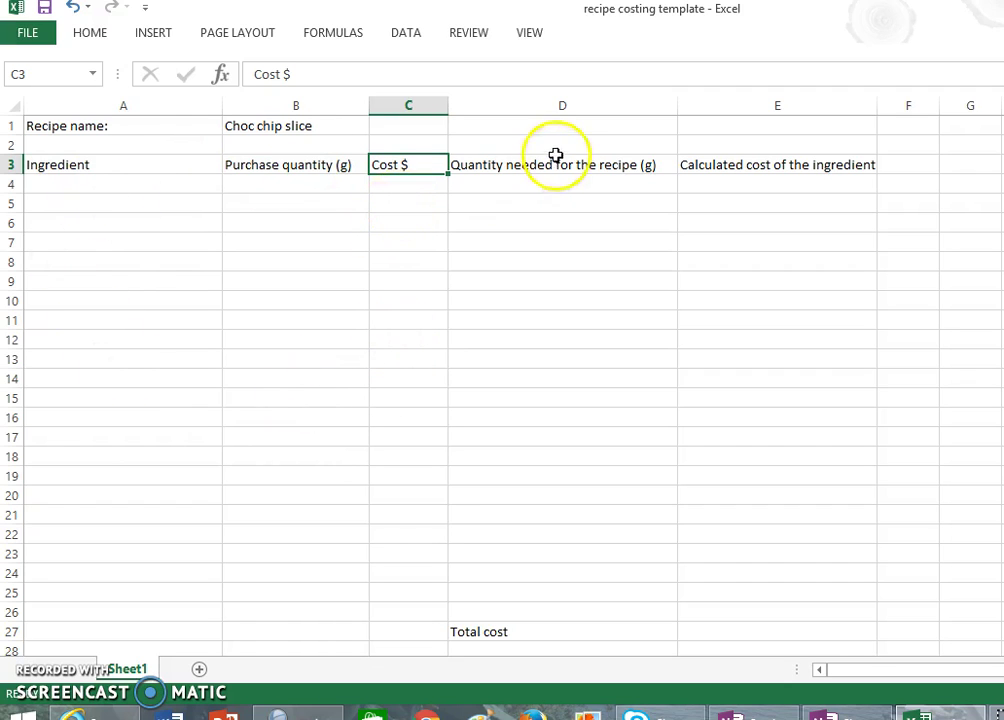
click(556, 164)
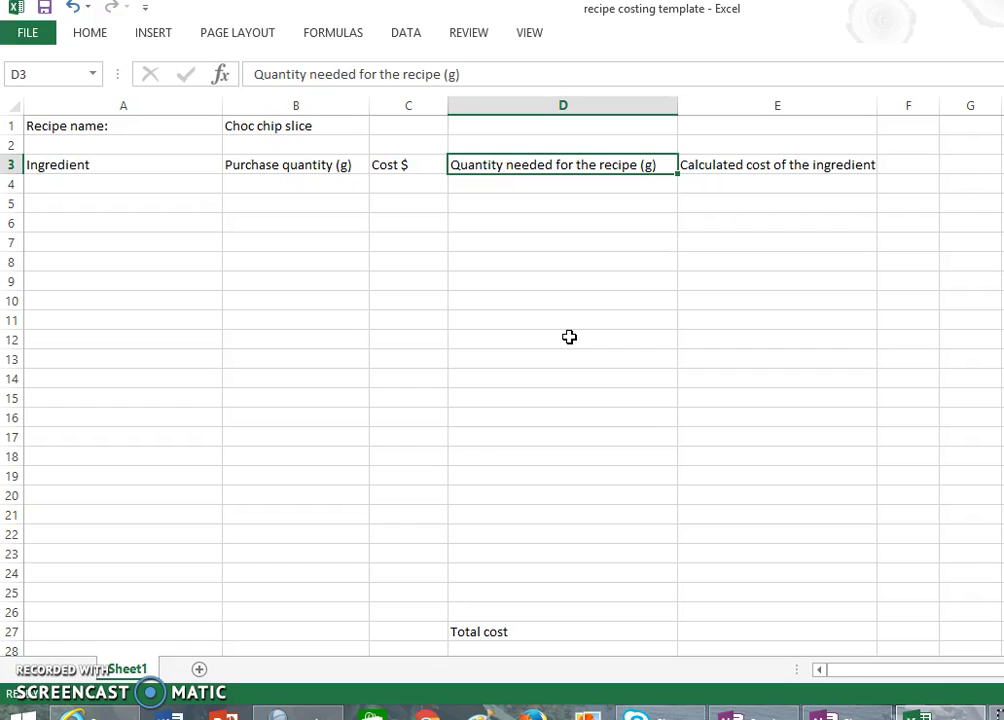
click(749, 162)
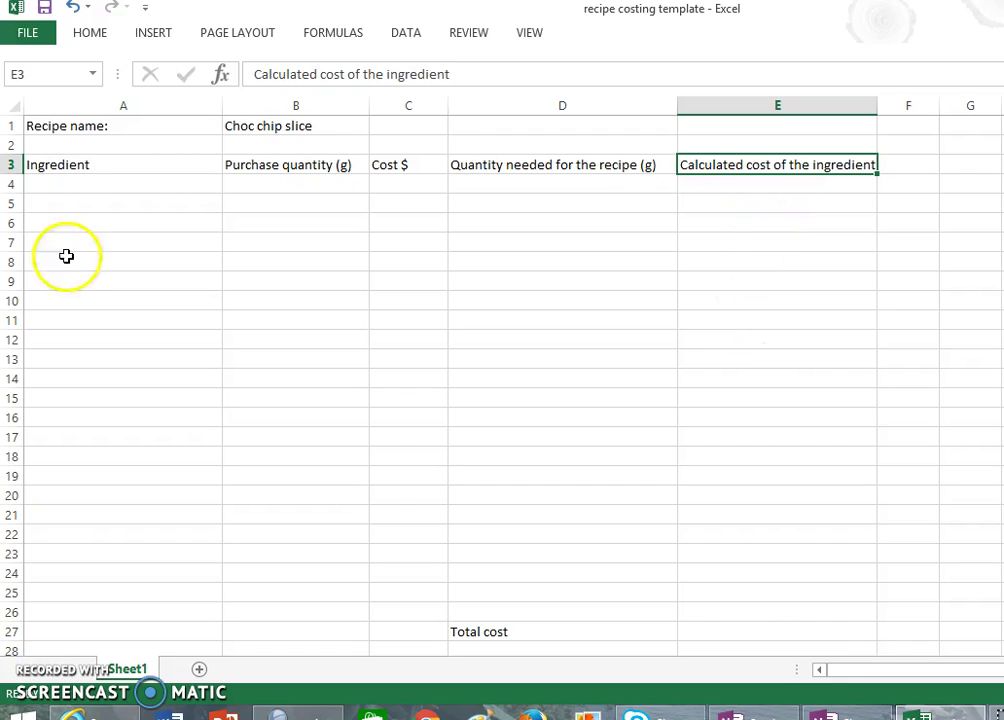
key(Return)
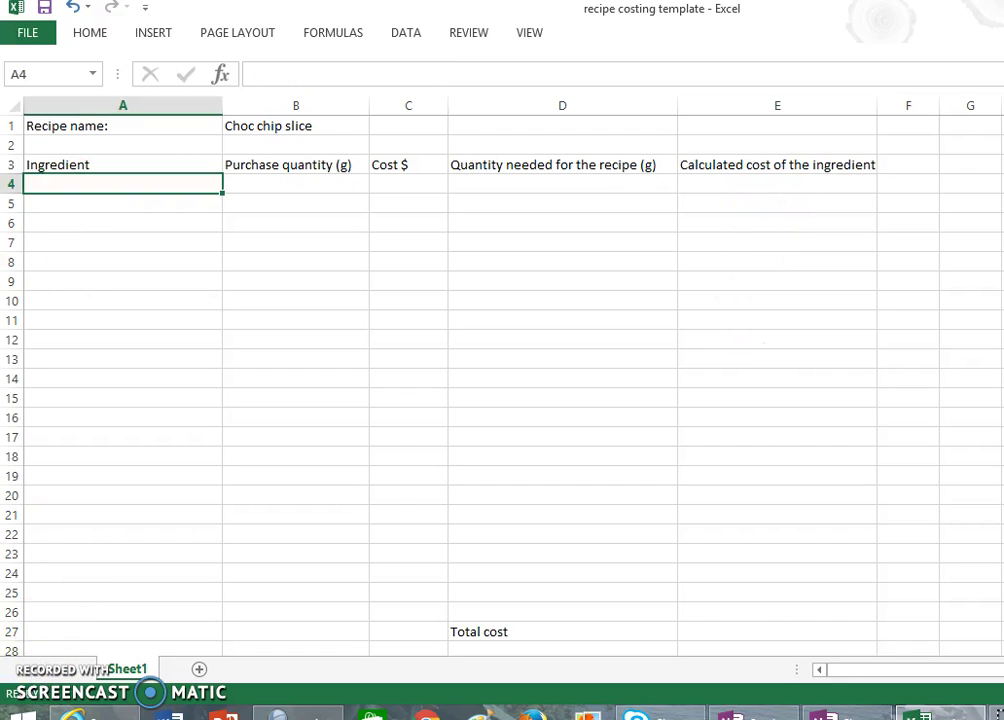
Make the recipe name row and the column headings bold across A1:E3.
drag(45, 126, 780, 170)
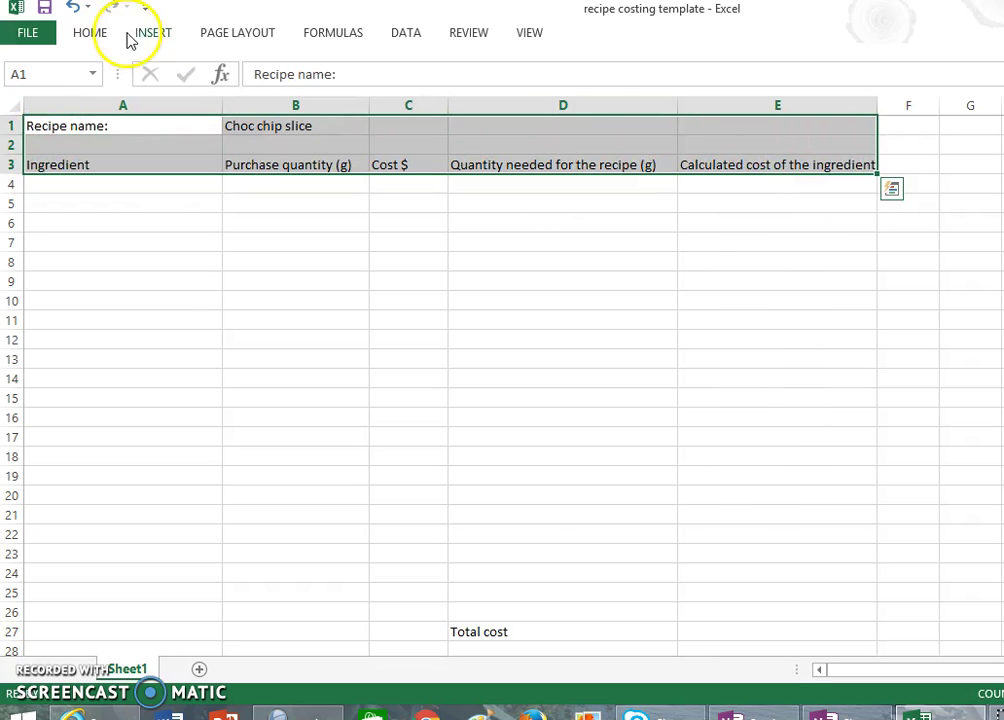
click(88, 36)
click(167, 97)
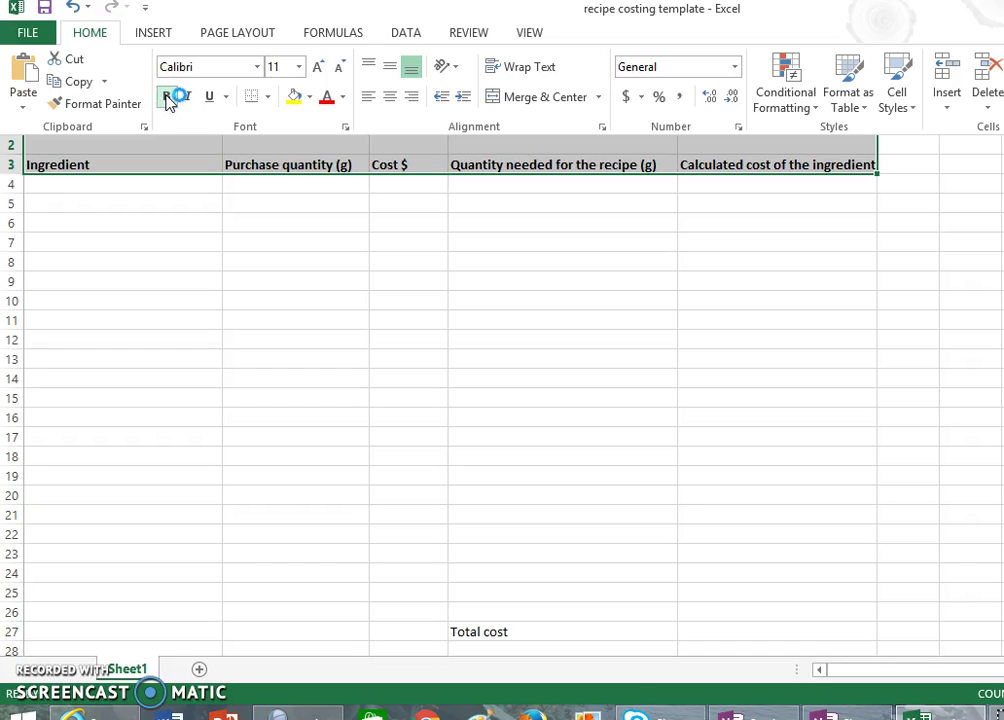
click(123, 179)
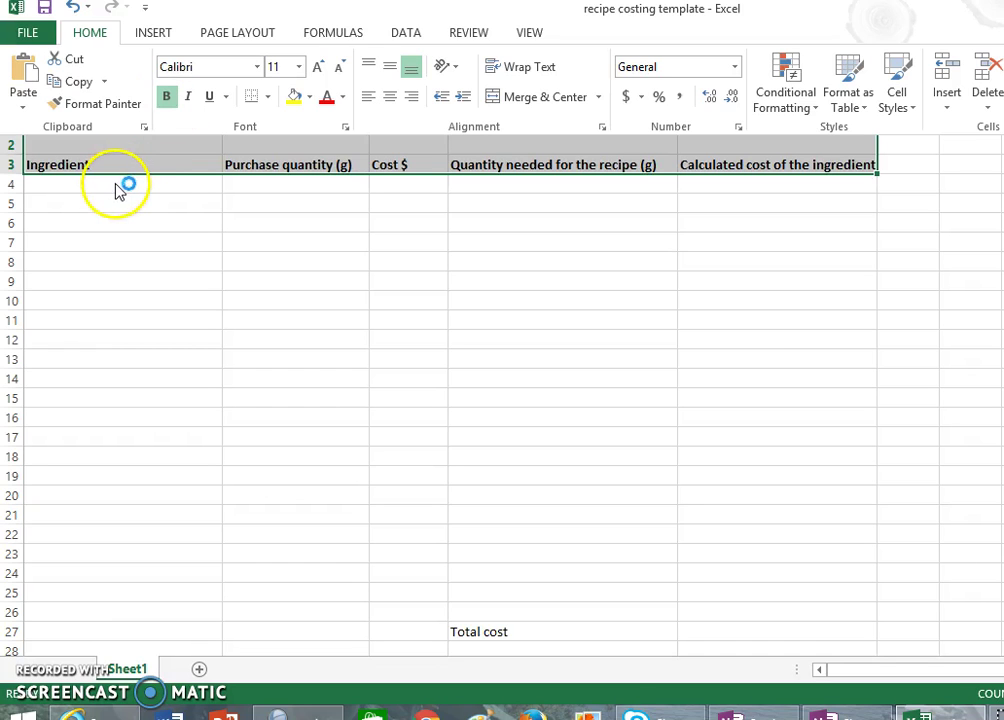
Fill row 4 with Butter as the ingredient, purchase quantity 500, cost 1.39 and recipe quantity 250.
click(115, 184)
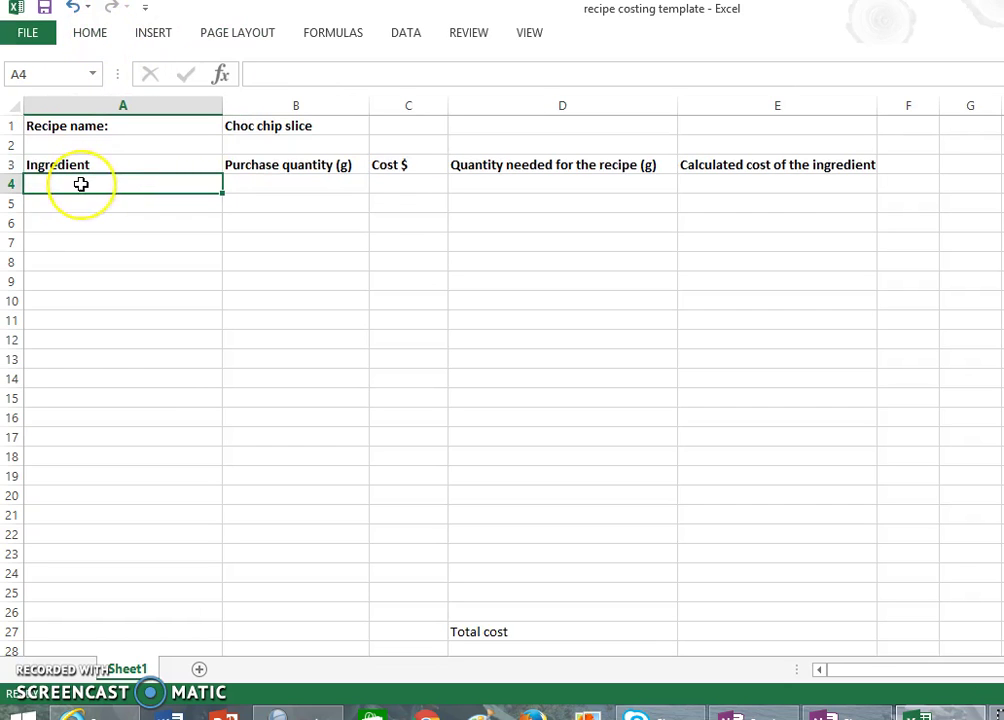
text(Buttge)
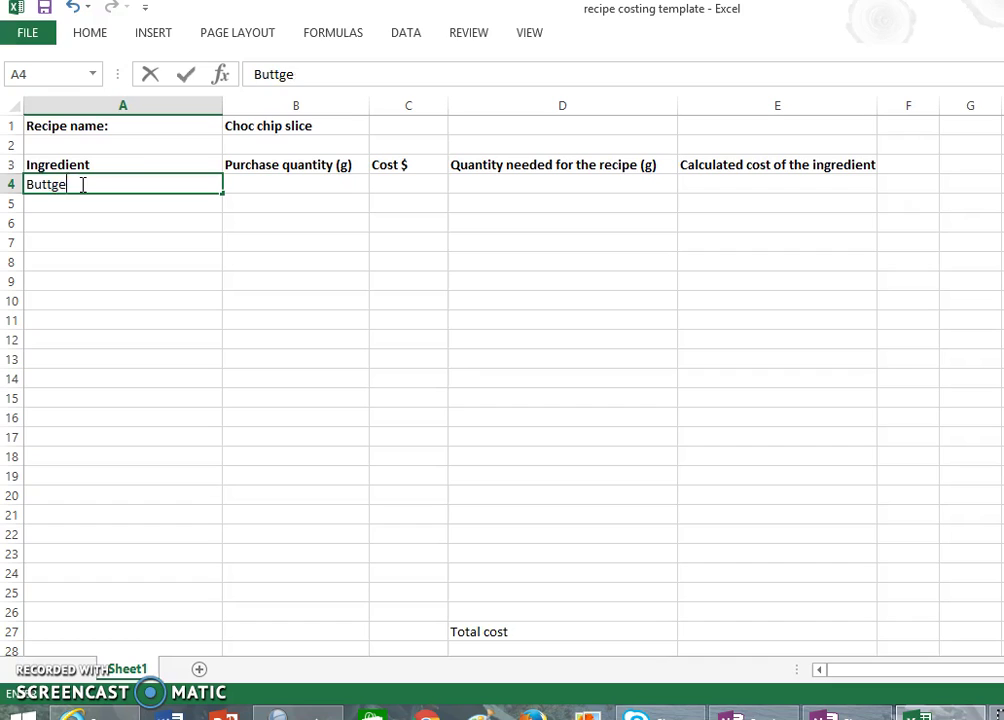
key(BackSpace)
key(BackSpace)
text(er)
click(262, 182)
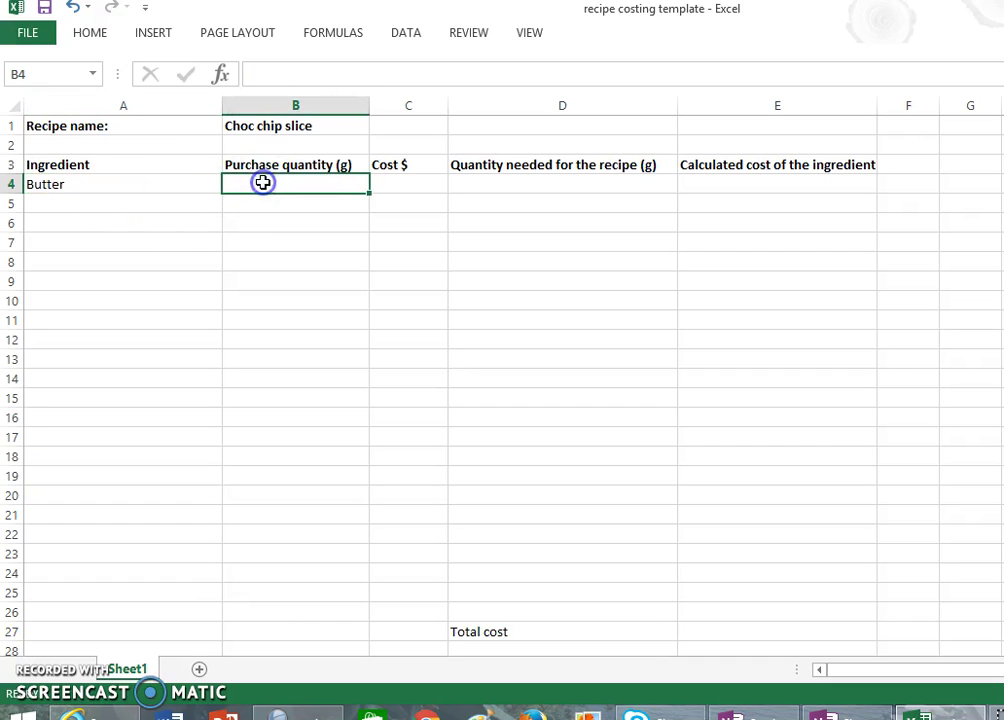
text(500)
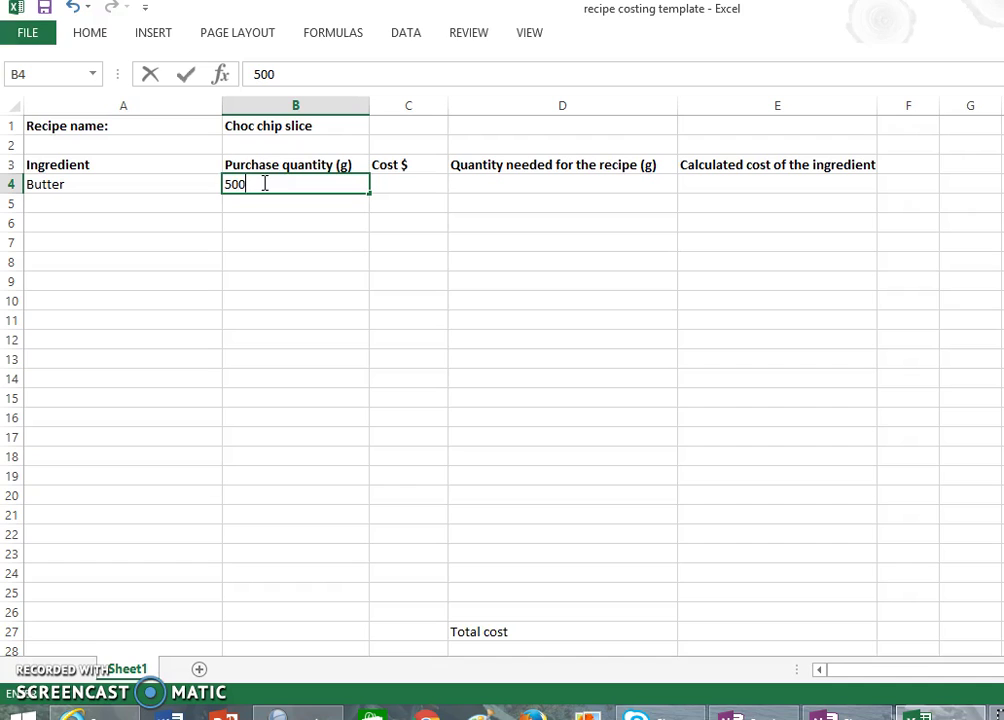
click(376, 184)
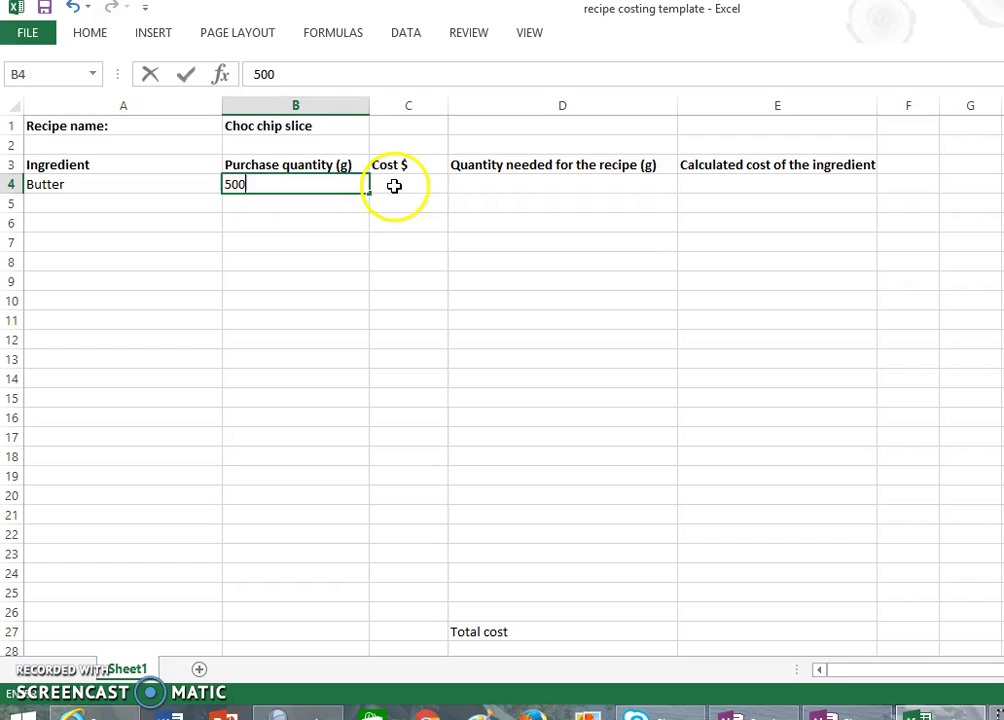
text(1.39)
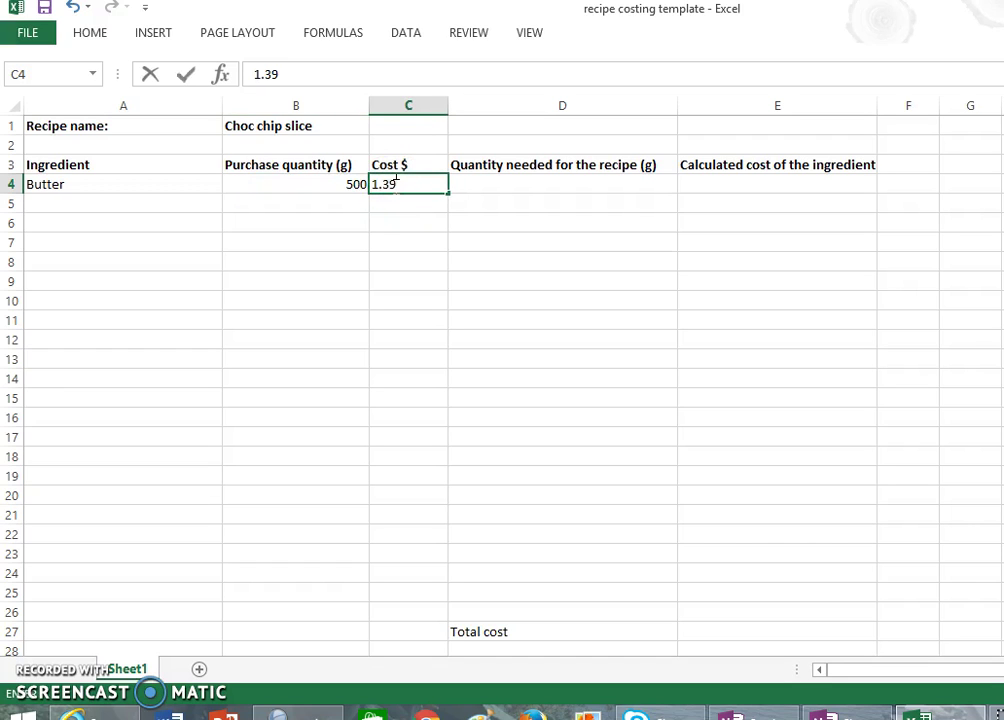
click(435, 195)
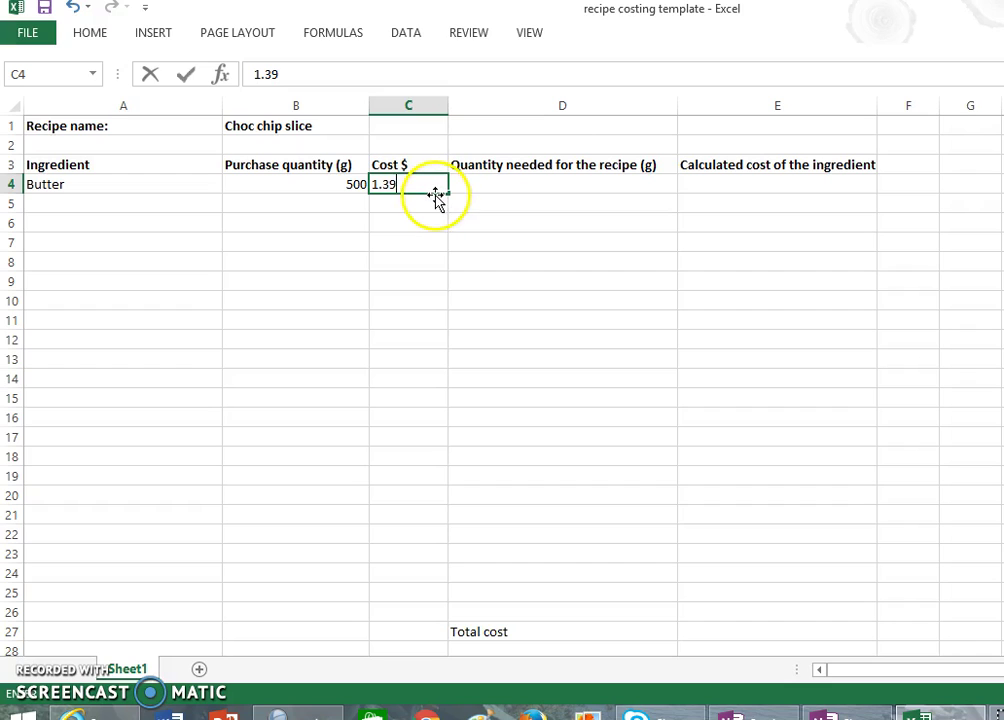
click(486, 184)
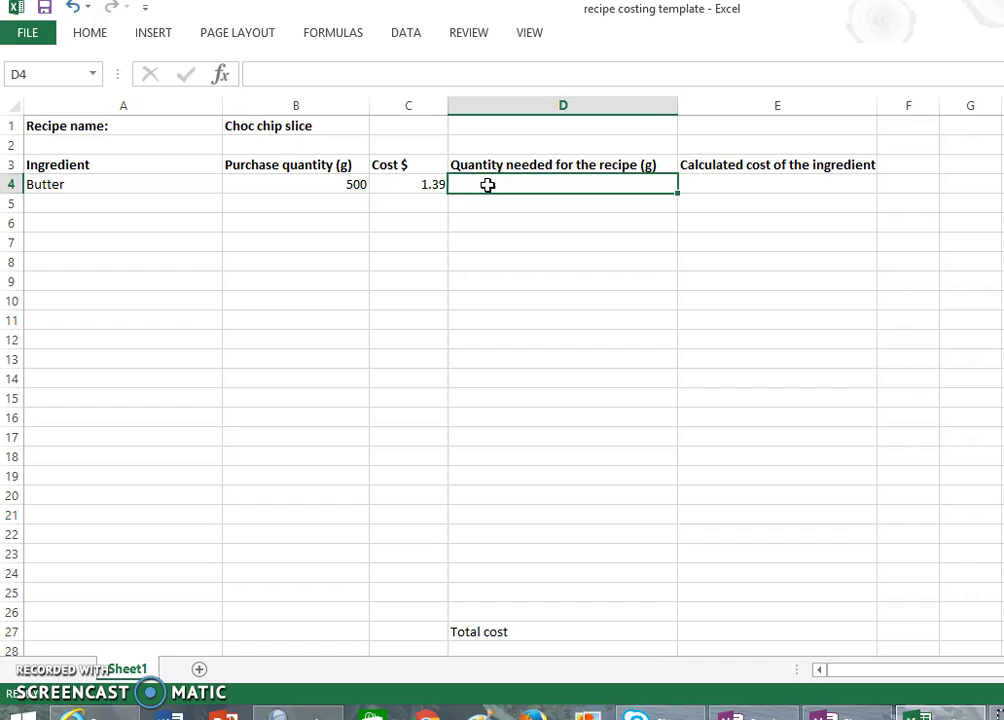
text(250)
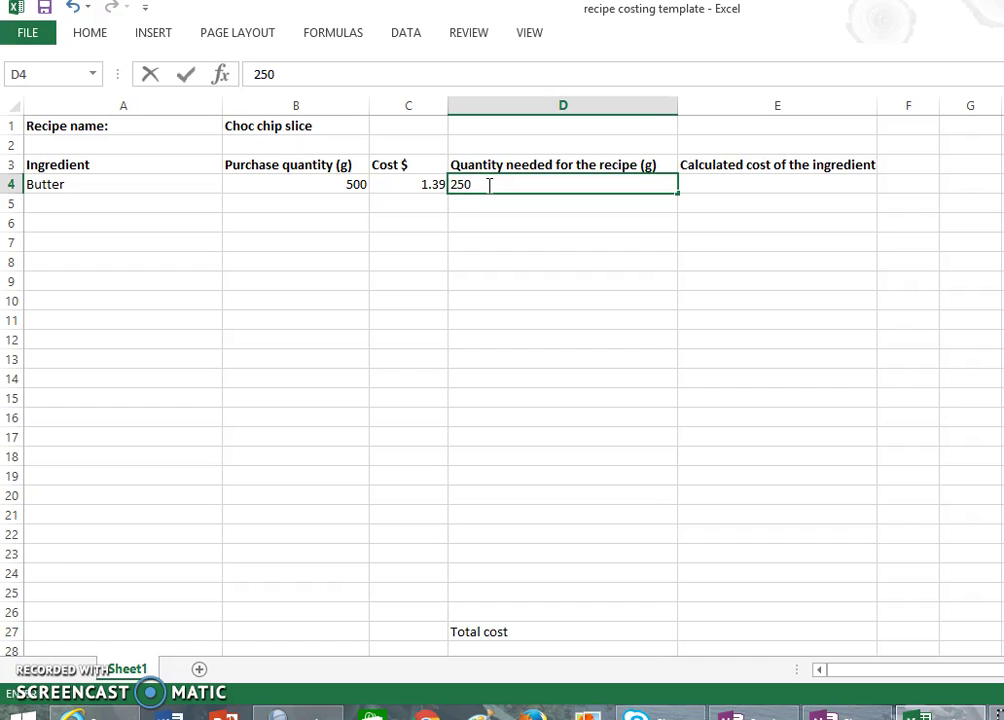
Fill row 5 with Castor sugar as the ingredient, purchase quantity 500, cost 1.00 and recipe quantity 120.
click(137, 202)
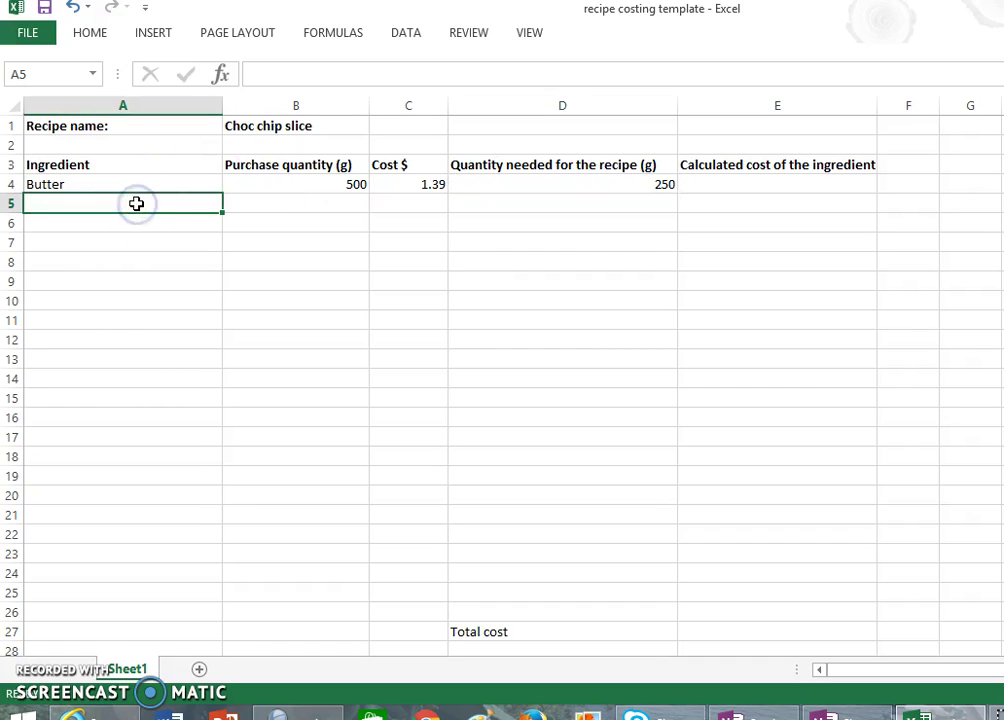
text(Castor s)
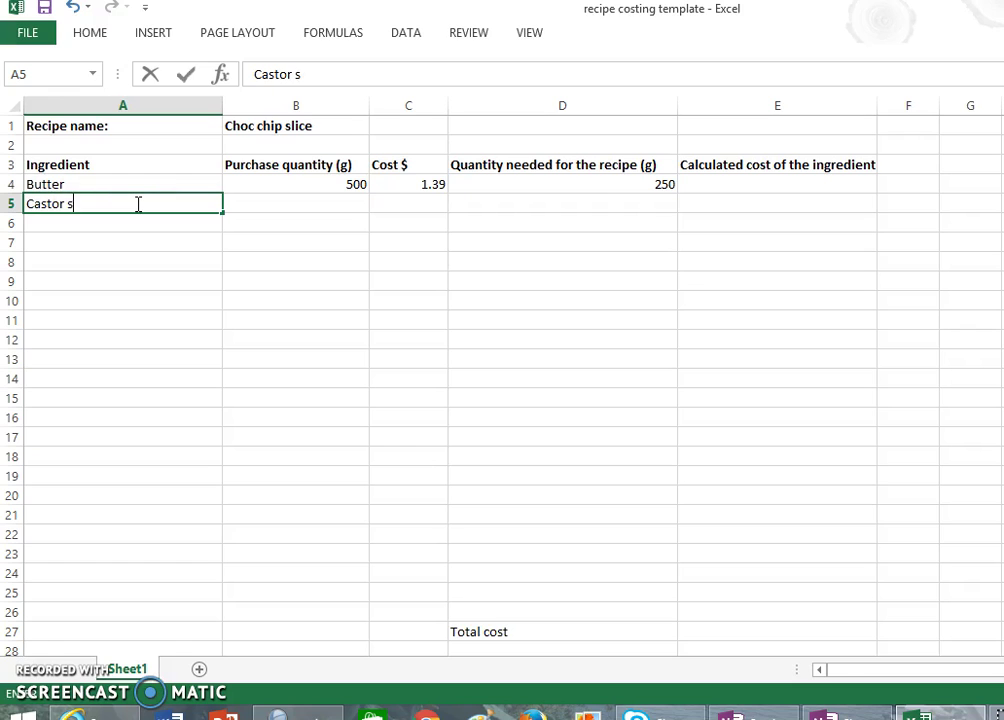
text(ugar)
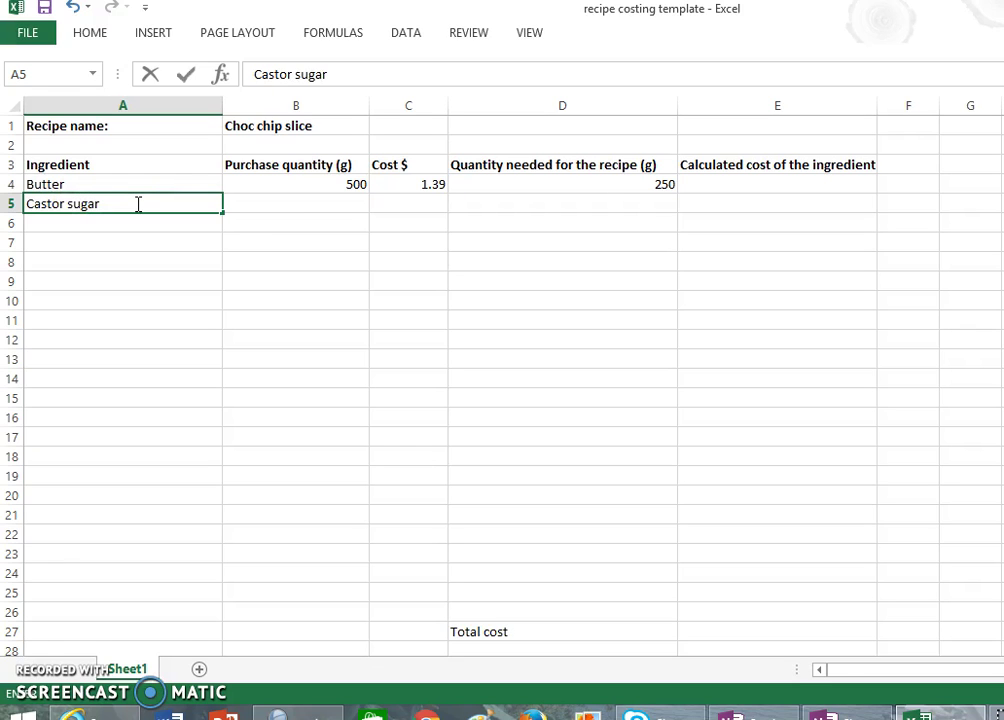
click(295, 206)
text(500)
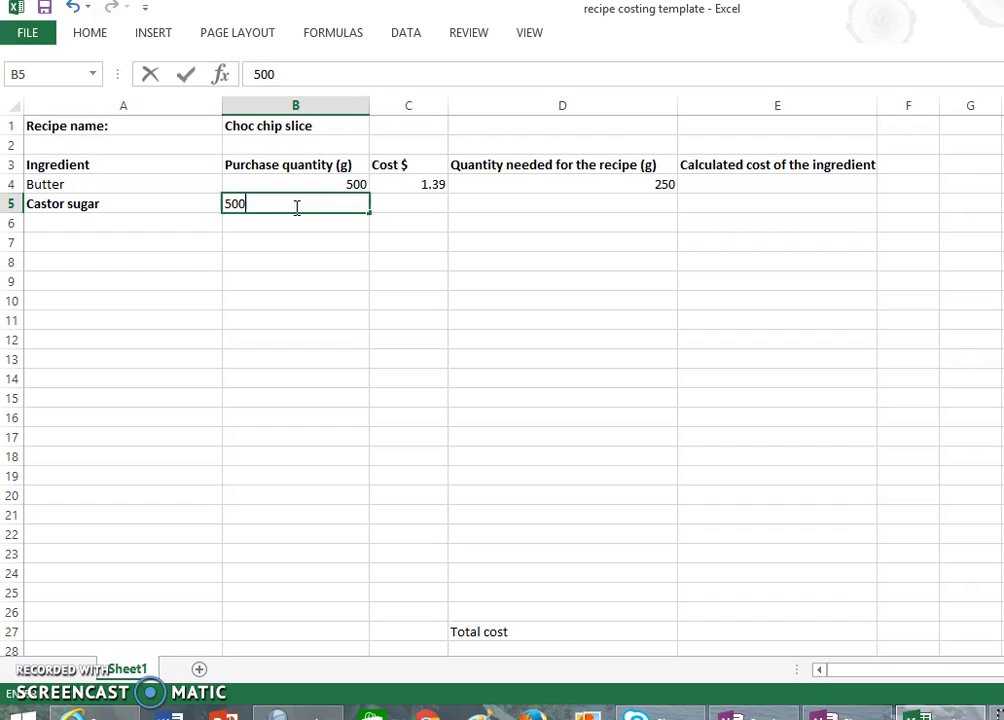
click(422, 205)
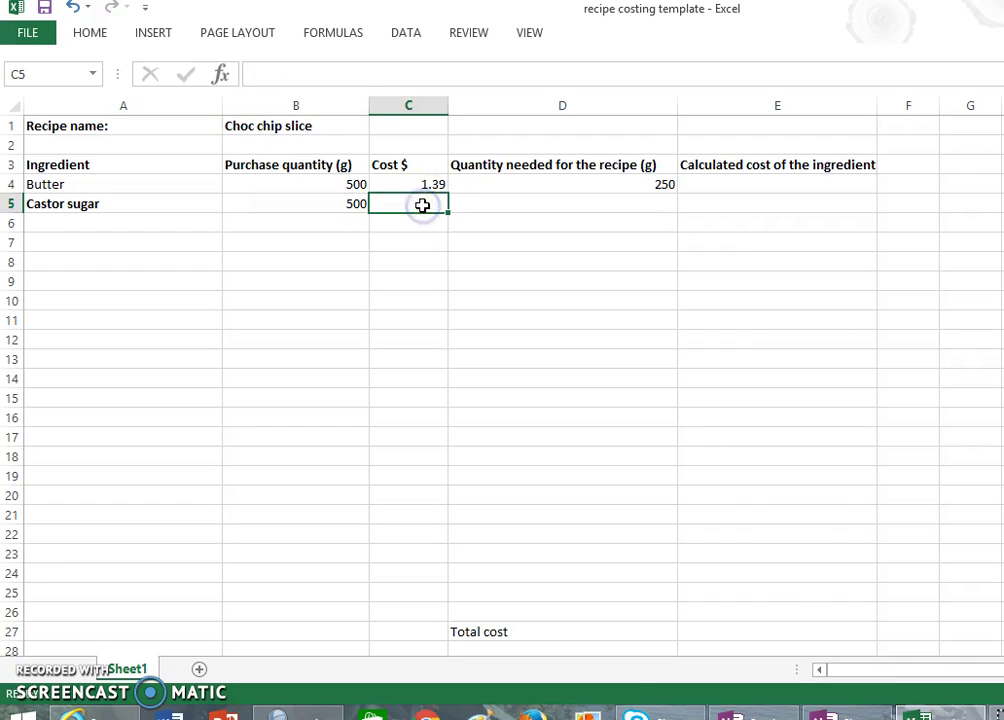
text(1.0)
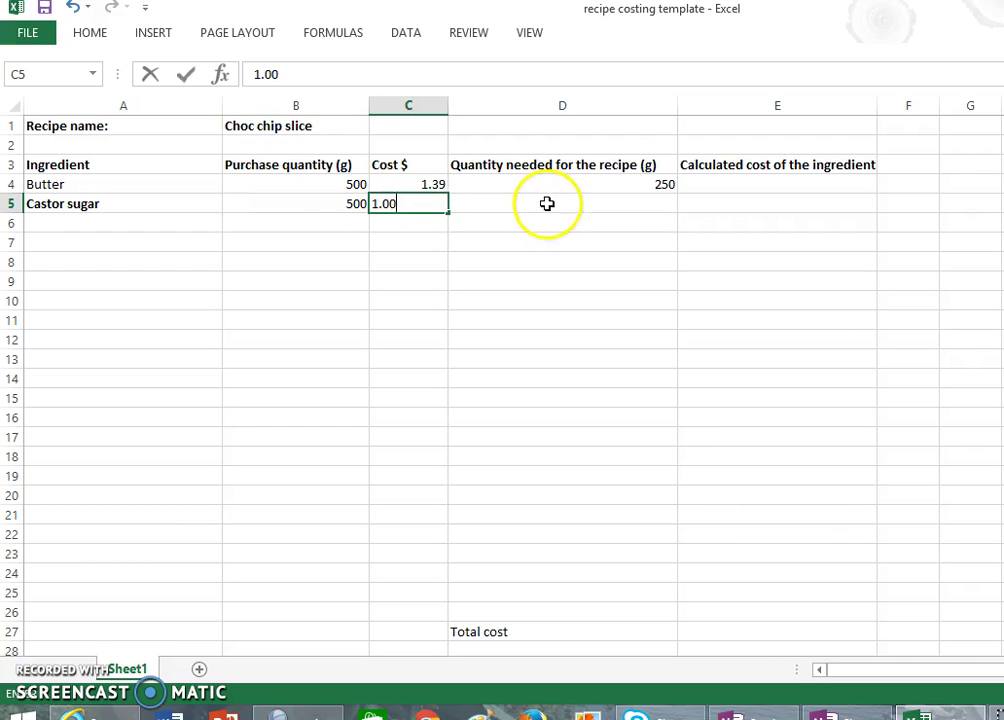
click(547, 203)
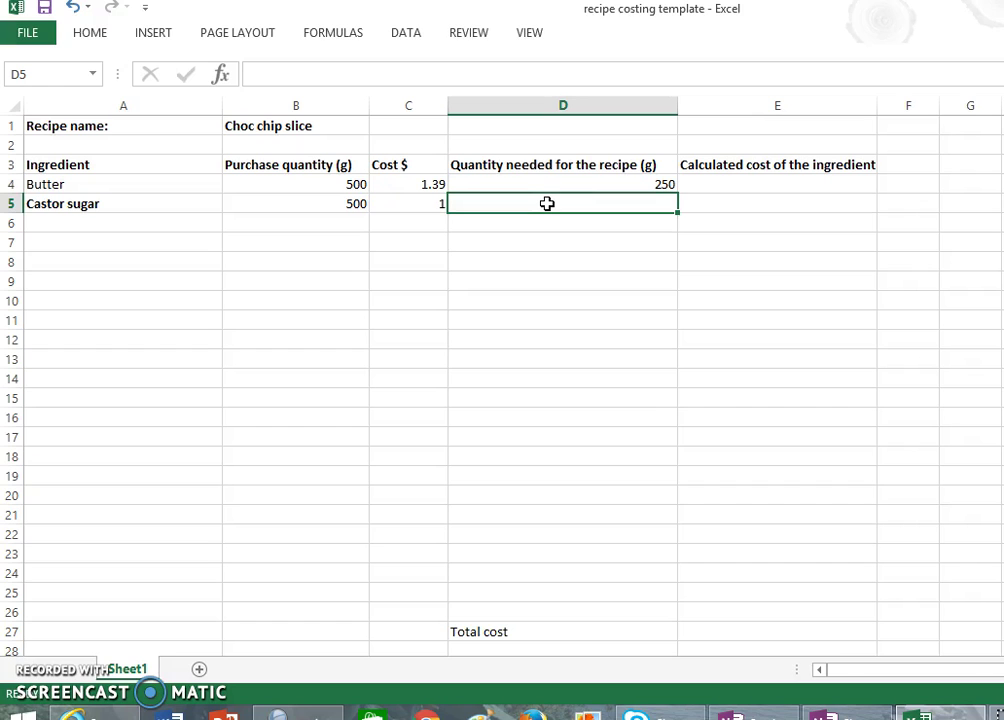
text(120)
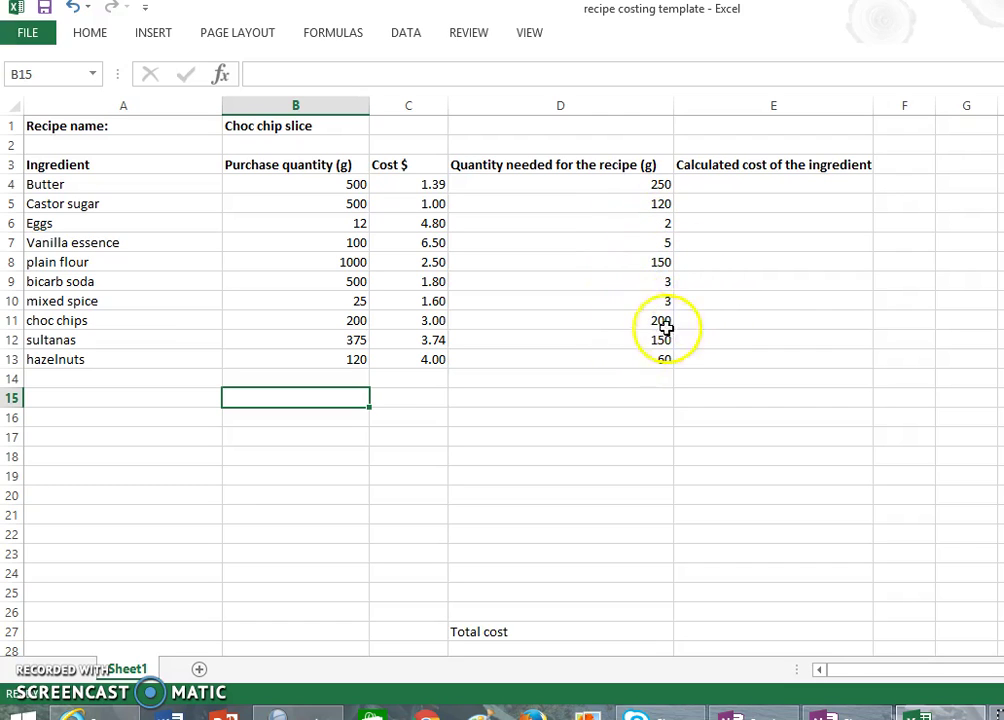
Examine the quantities needed for bicarb soda and mixed spice in cells D9 and D10.
click(645, 284)
click(645, 305)
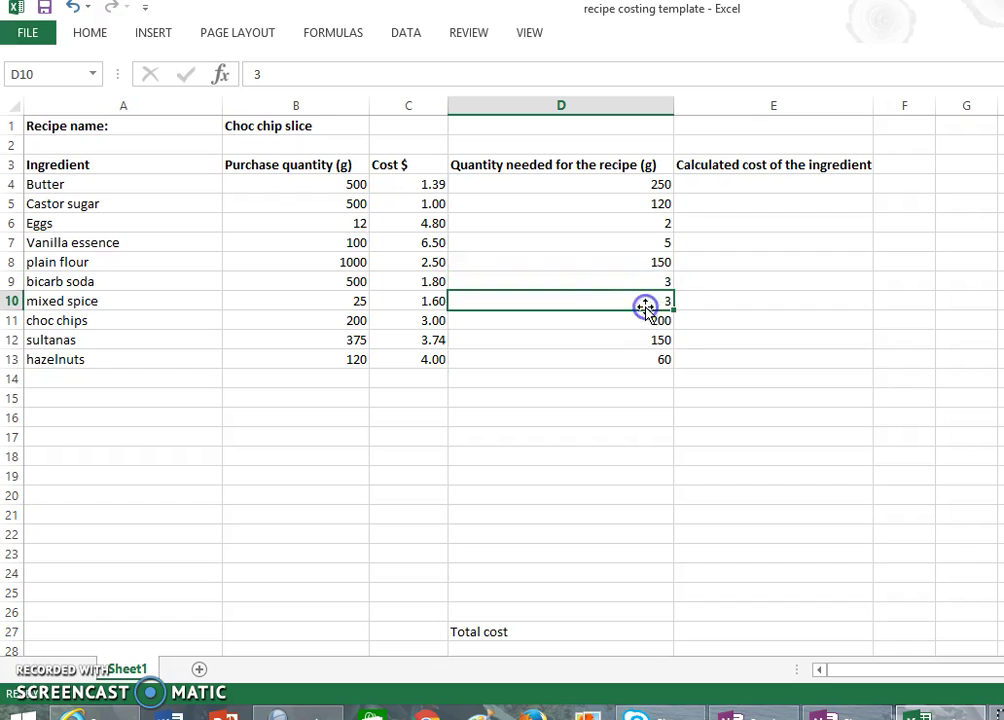
click(648, 283)
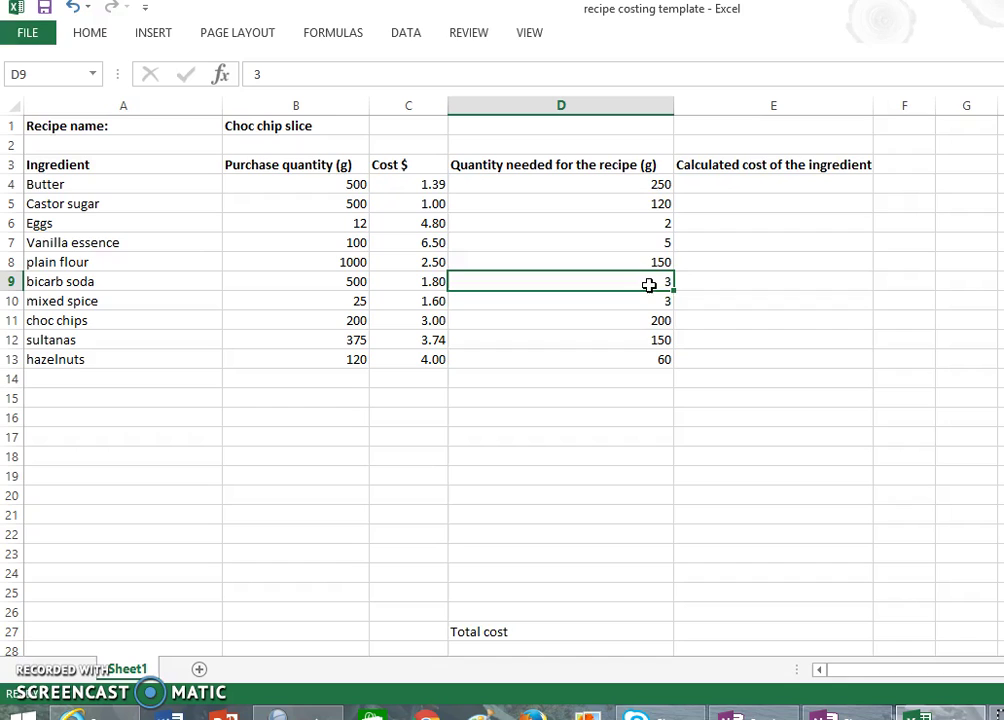
click(648, 300)
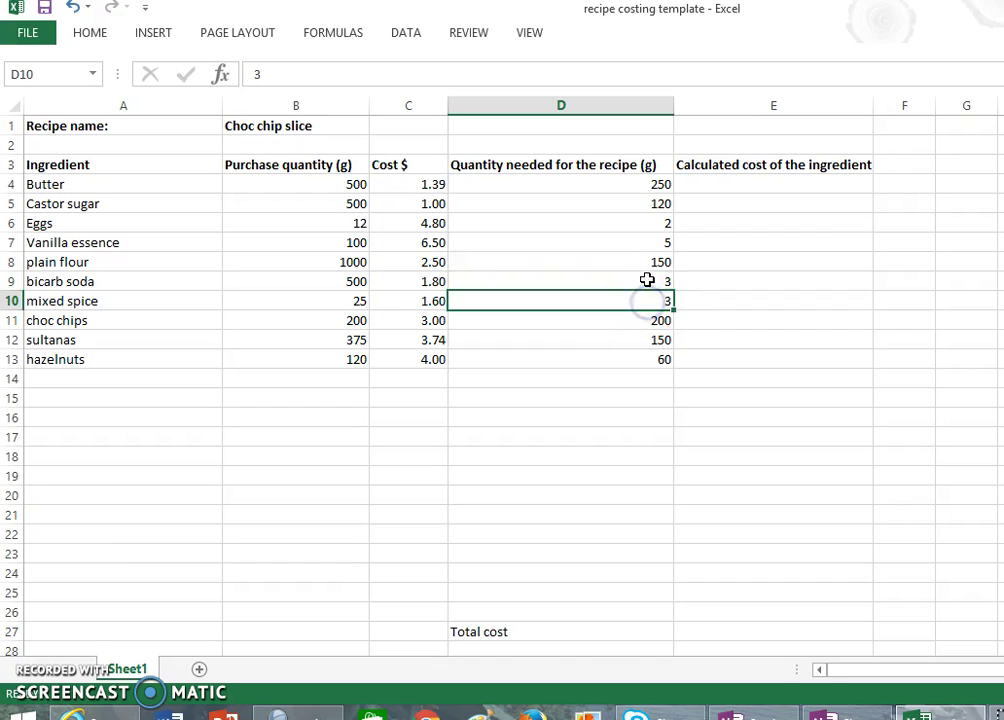
click(647, 280)
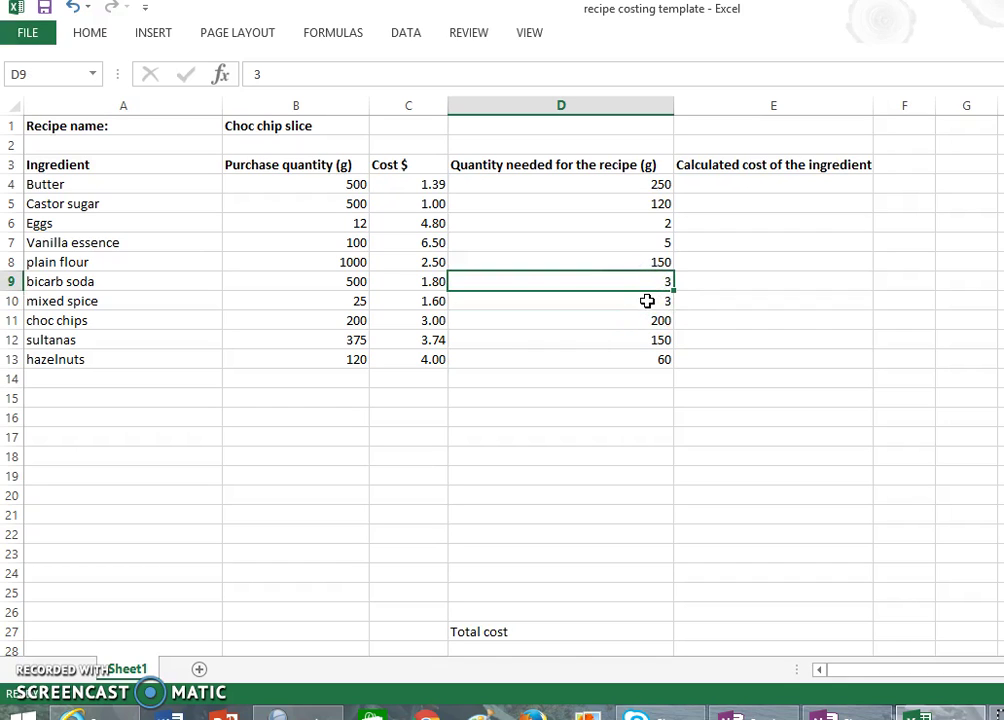
click(648, 300)
click(645, 279)
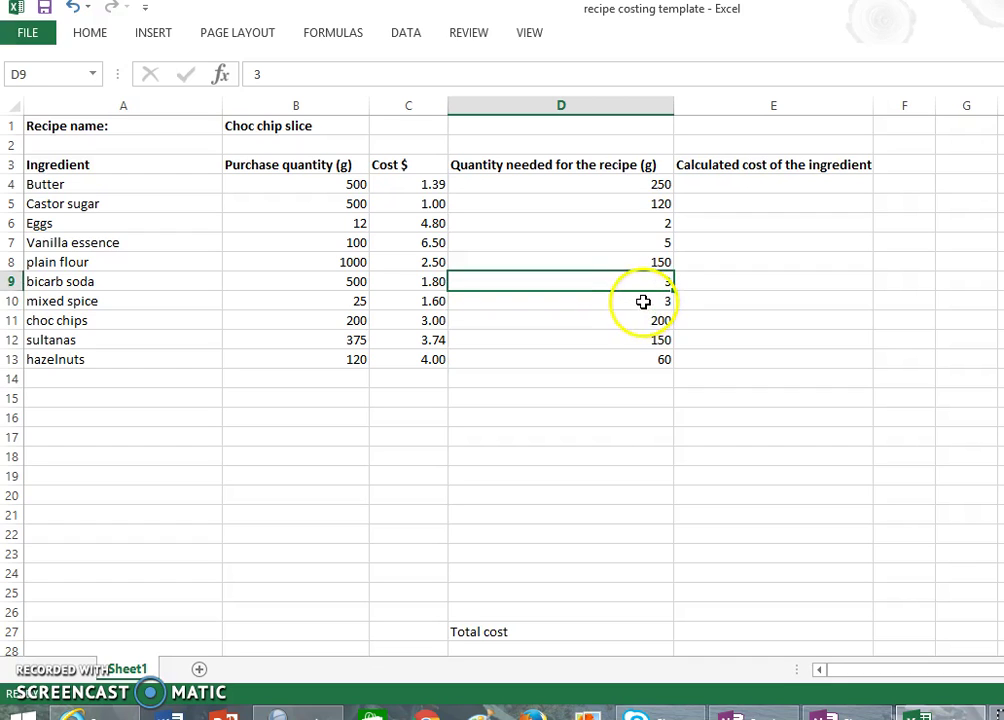
click(643, 302)
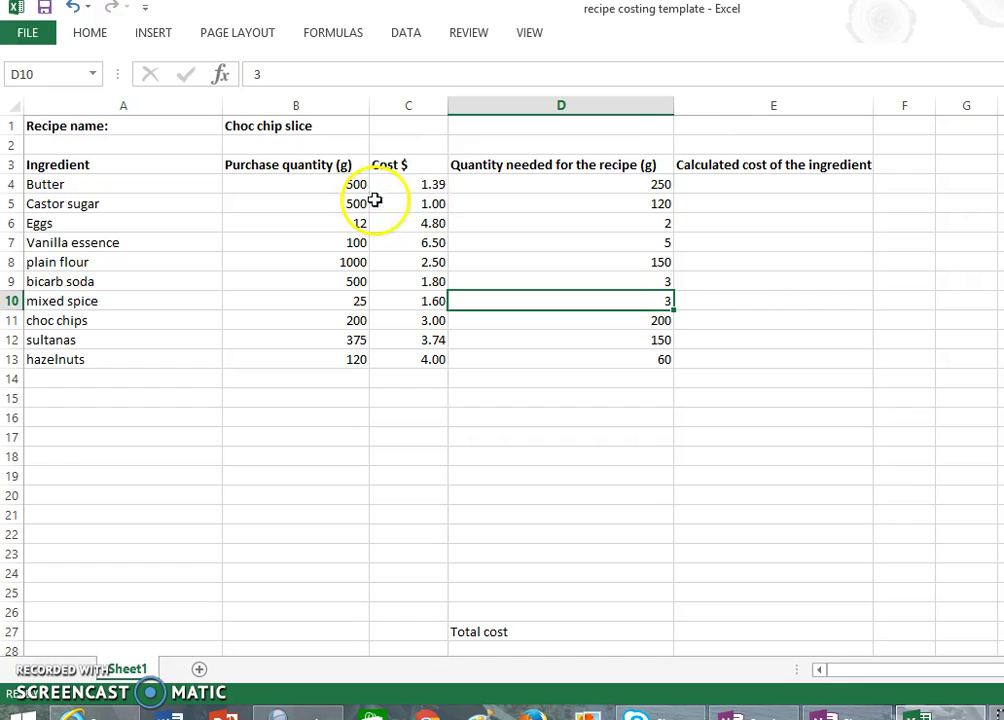
click(754, 191)
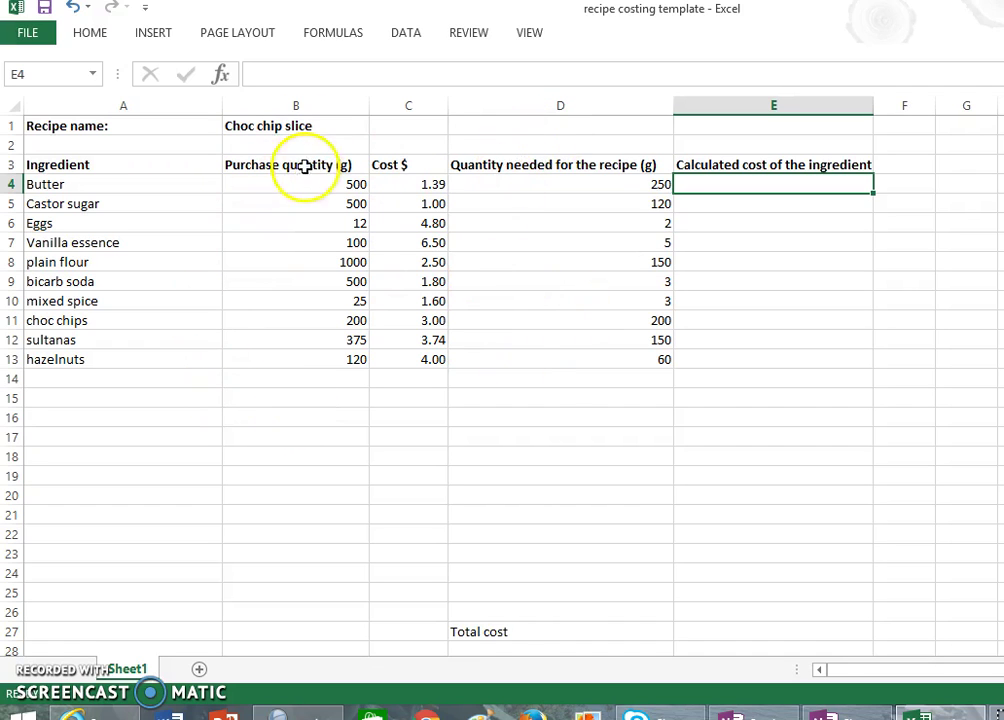
click(563, 167)
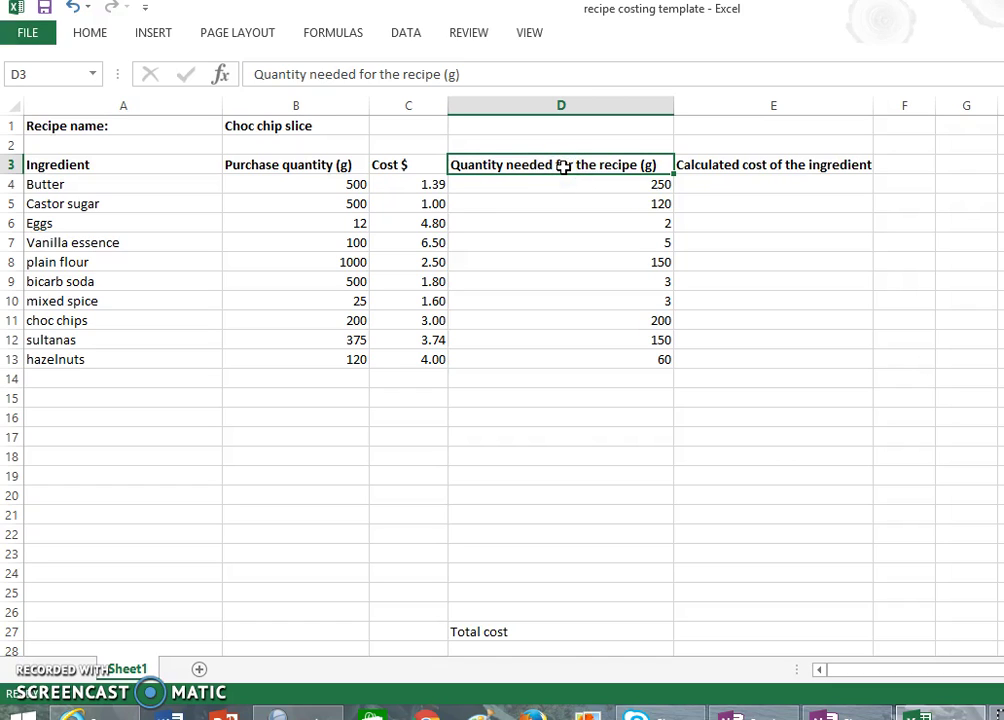
click(281, 166)
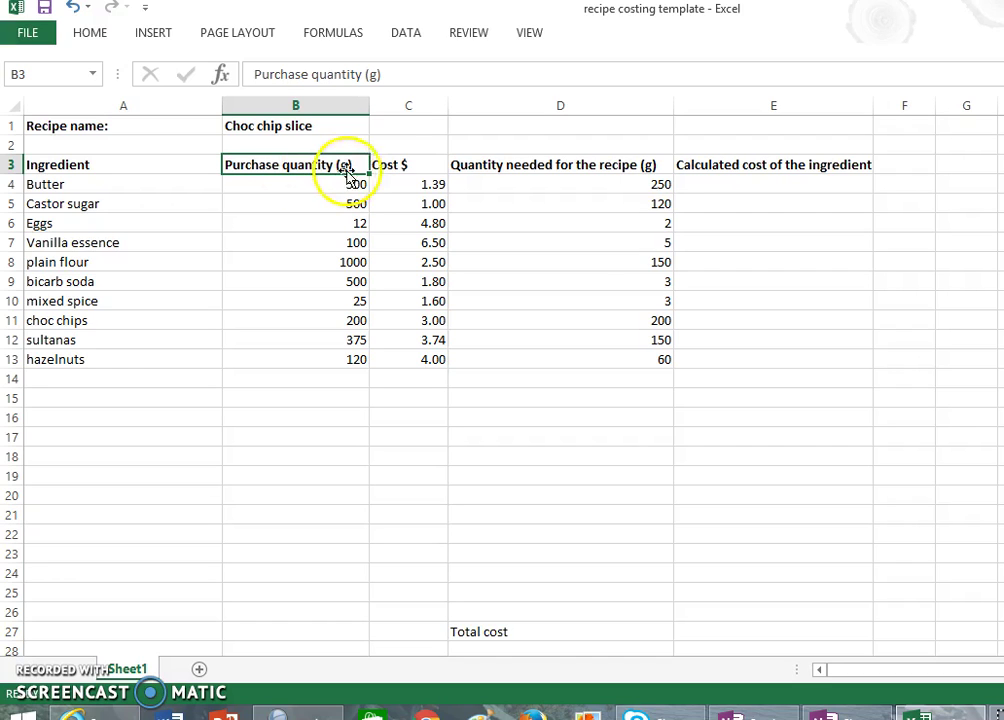
click(403, 164)
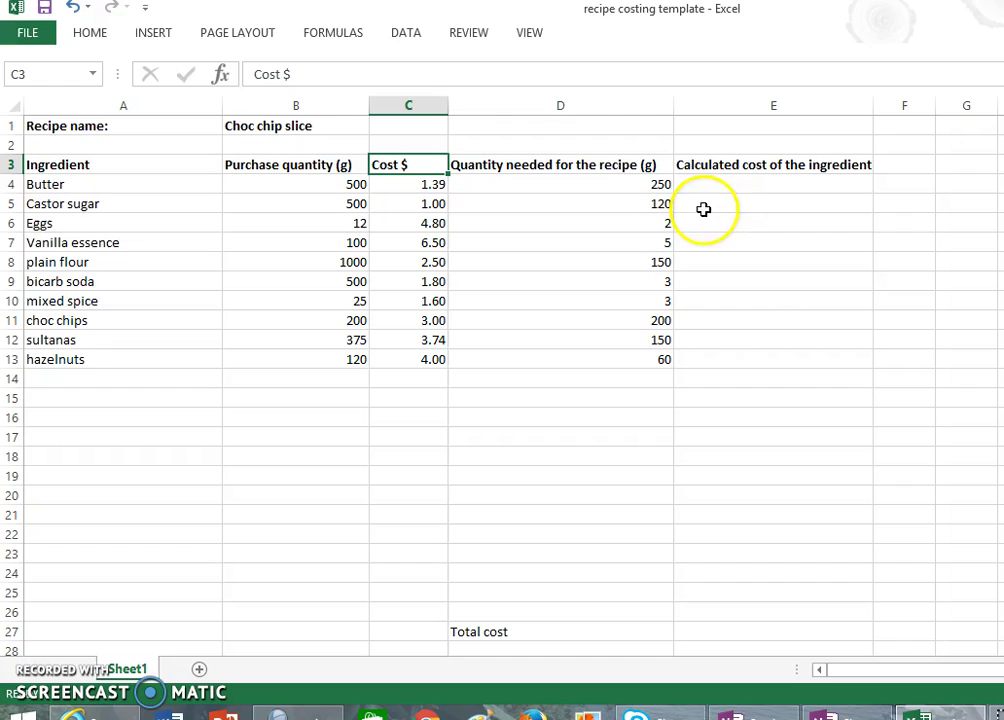
Enter the formula =D4/B4*C4 in cell E4 to calculate the cost of the butter.
click(725, 187)
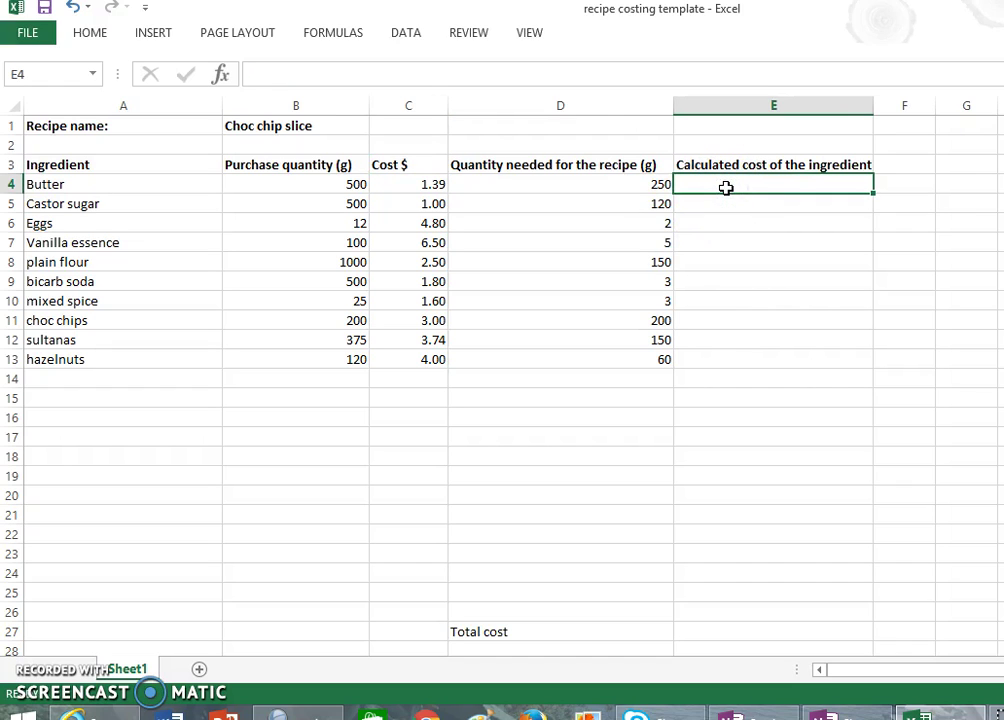
text(=)
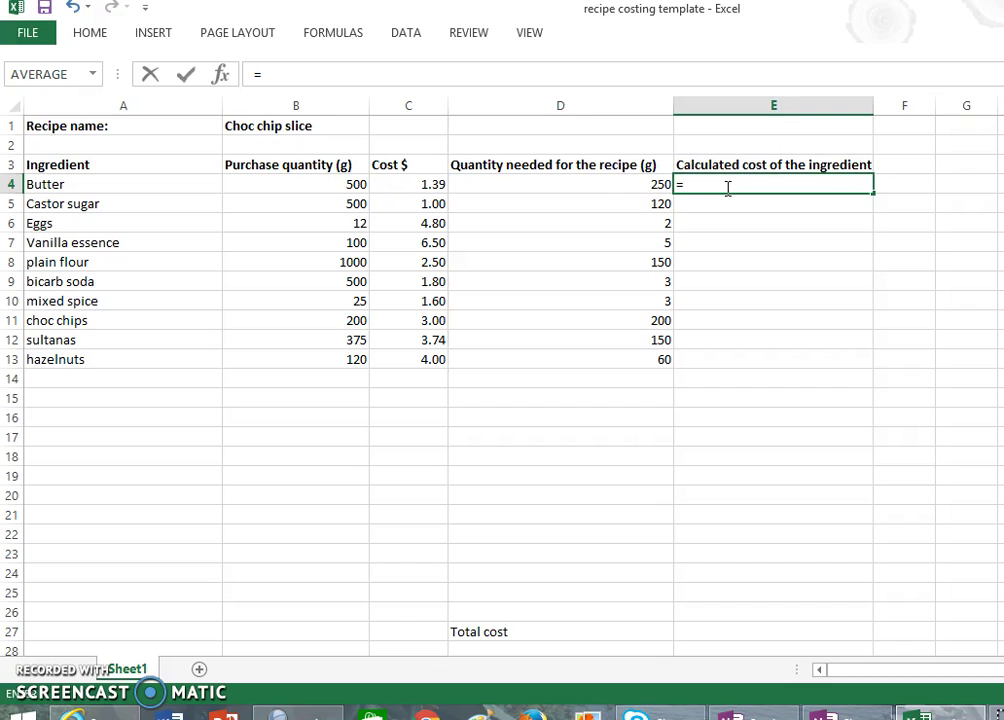
click(567, 187)
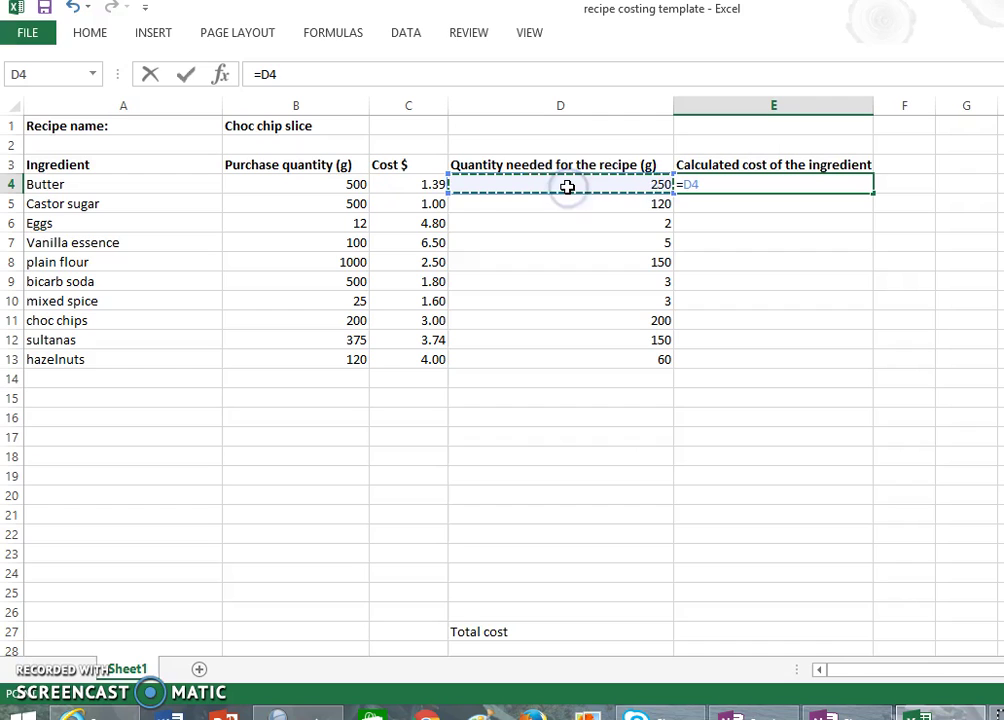
text(/)
click(715, 188)
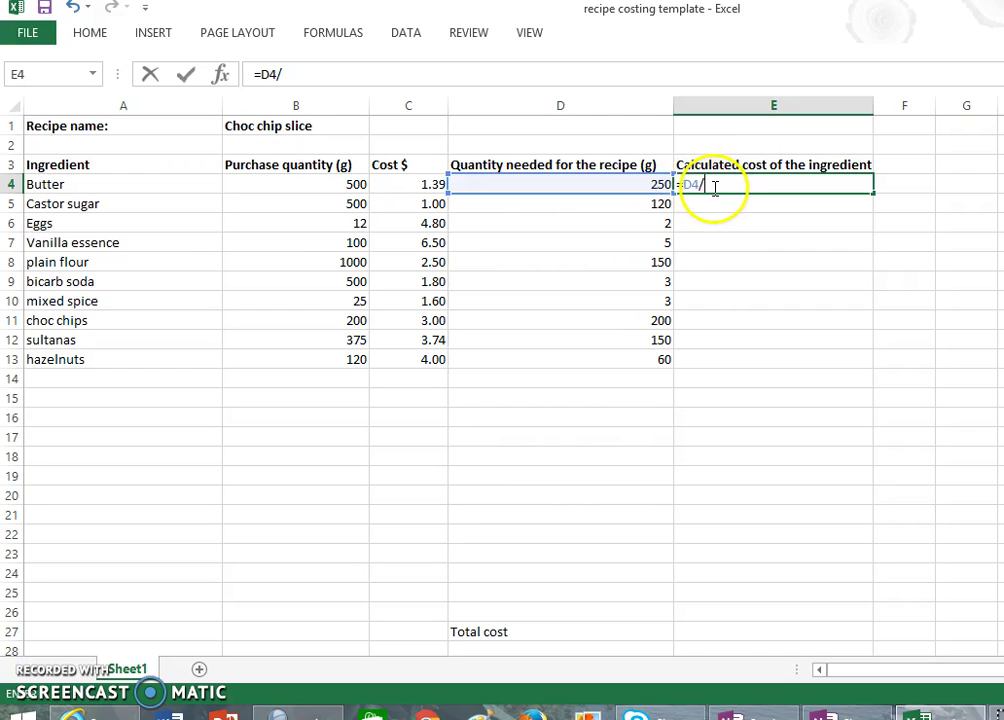
click(340, 187)
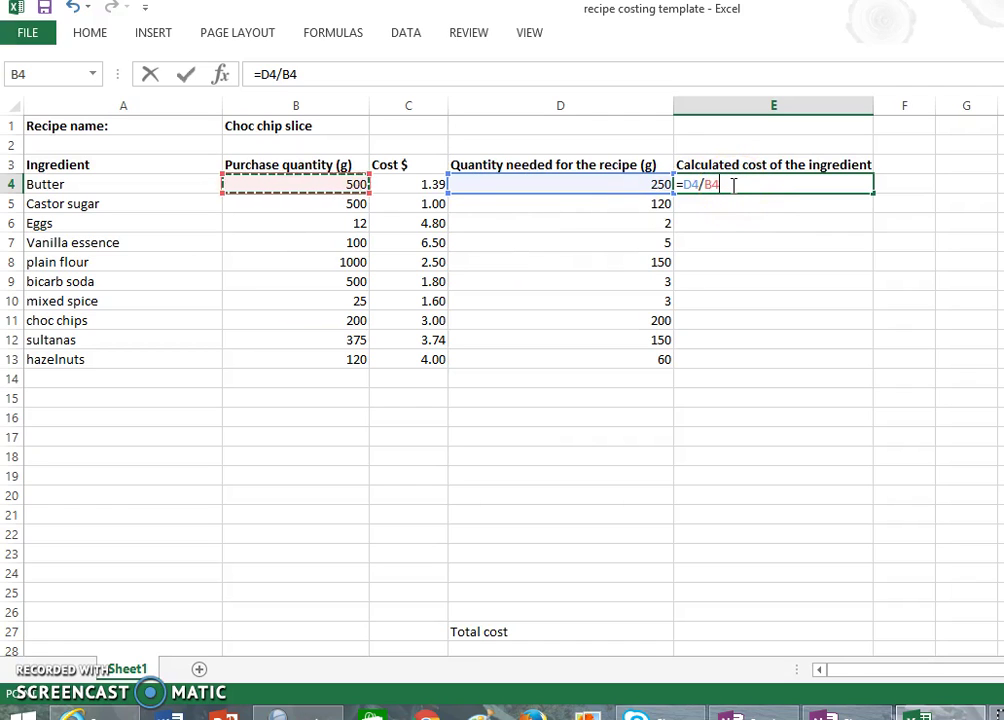
text(*)
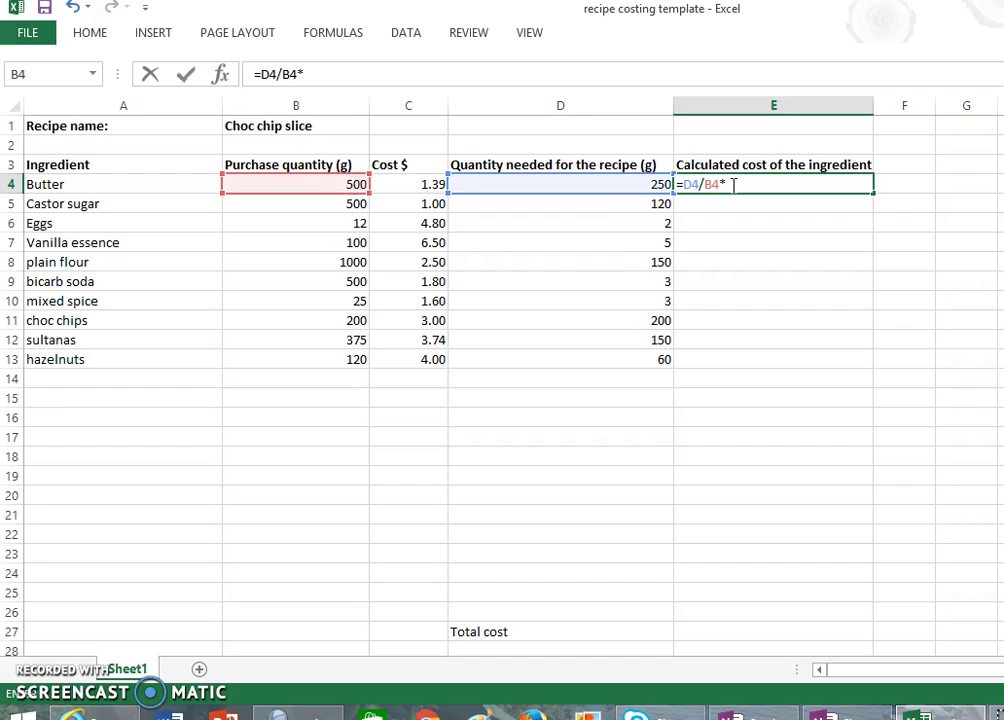
click(393, 188)
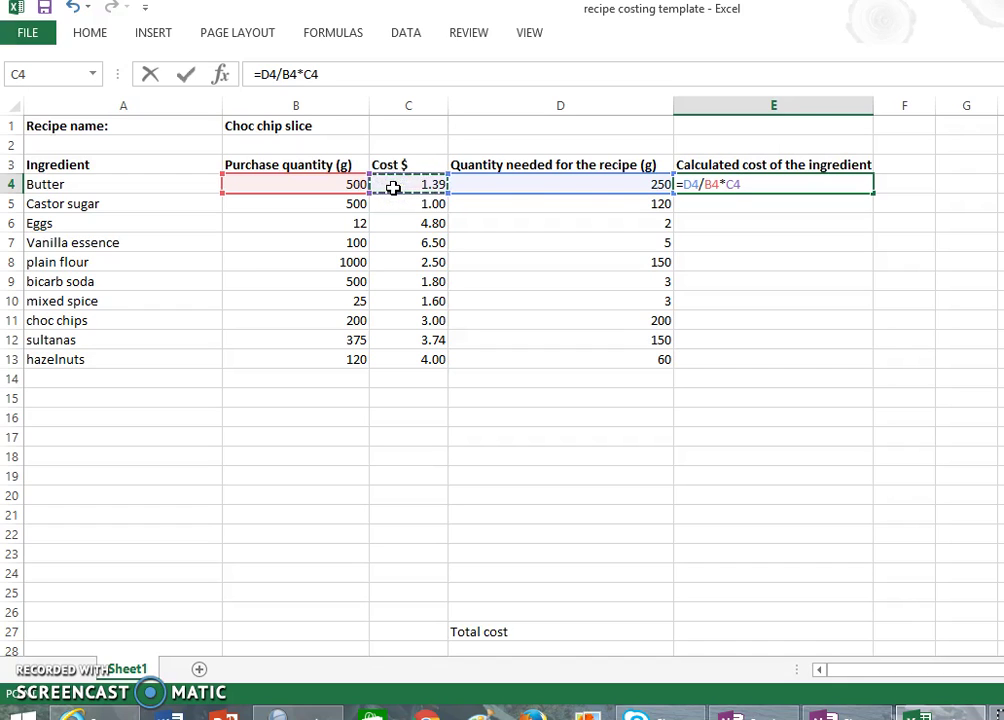
key(Return)
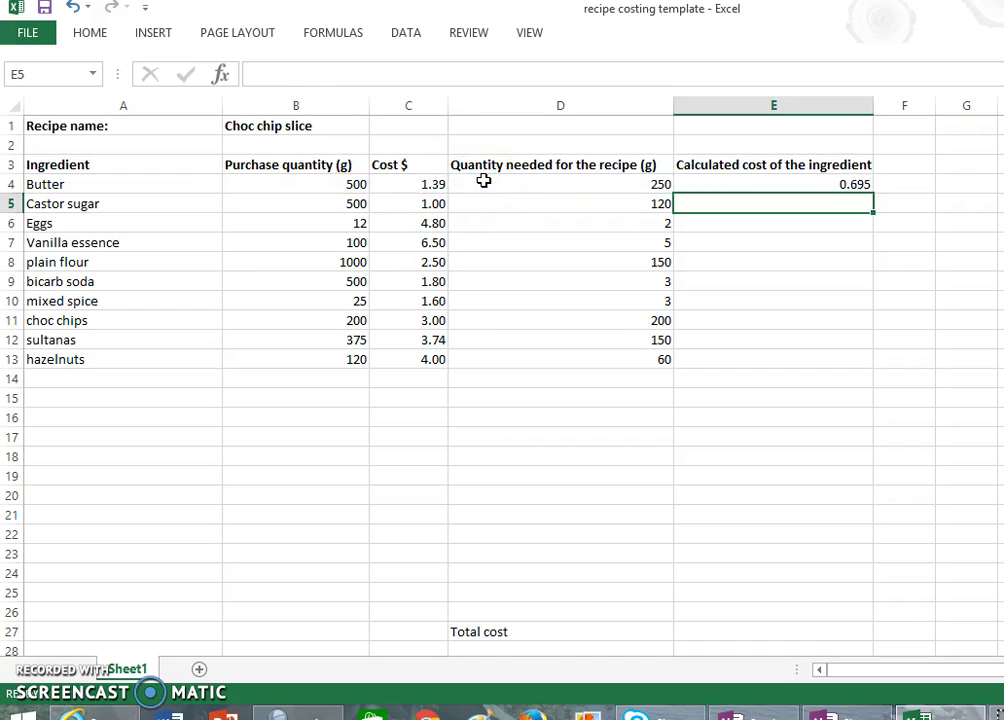
Copy the butter cost formula from E4 down to E13 for all the remaining ingredients.
click(841, 188)
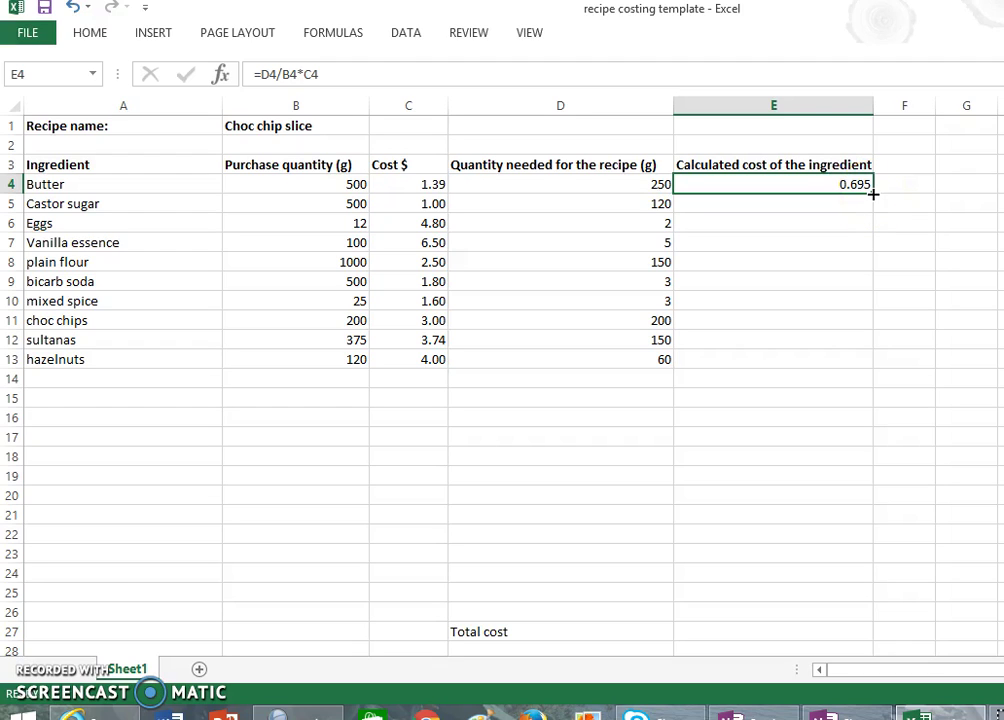
drag(872, 193, 859, 368)
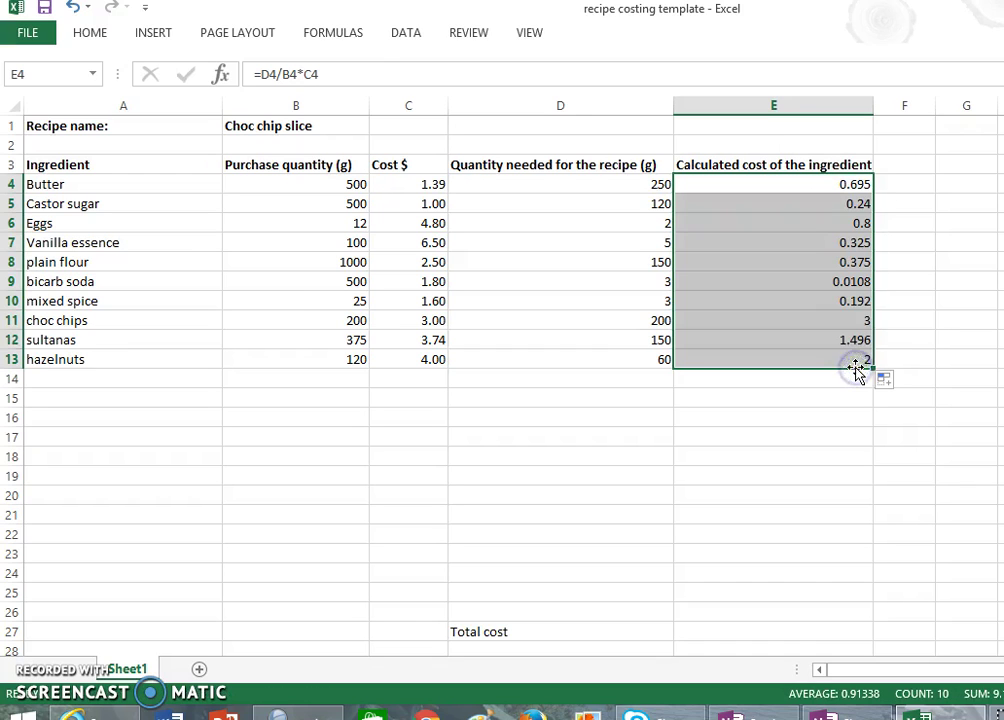
click(864, 414)
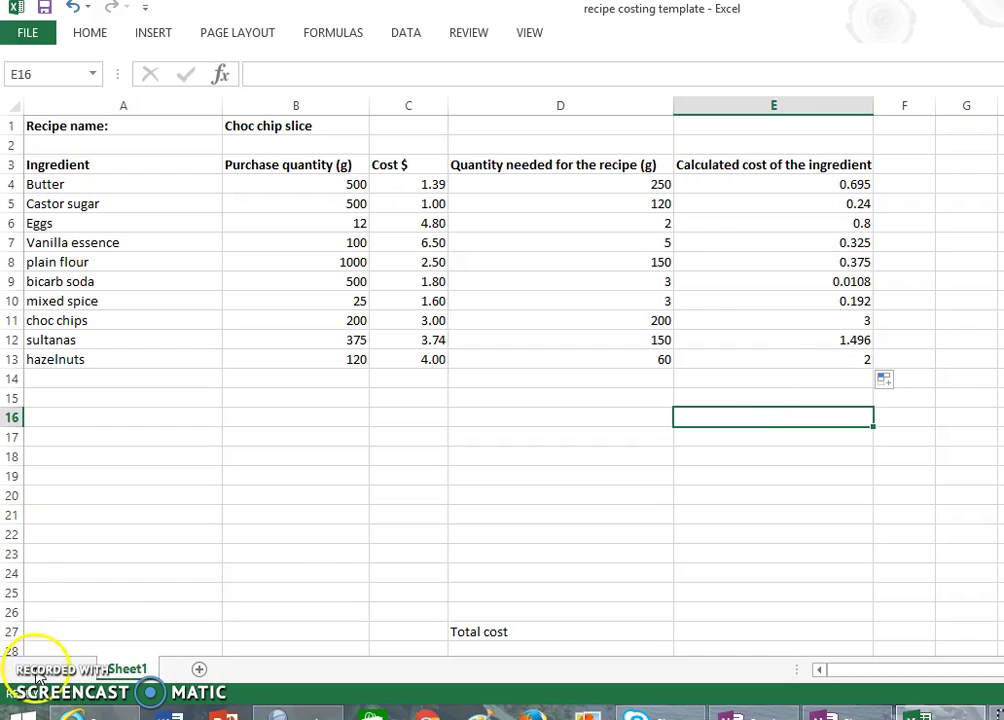
Label cell D15, below the ingredient quantities, as Total.
key(Up)
key(Left)
key(F2)
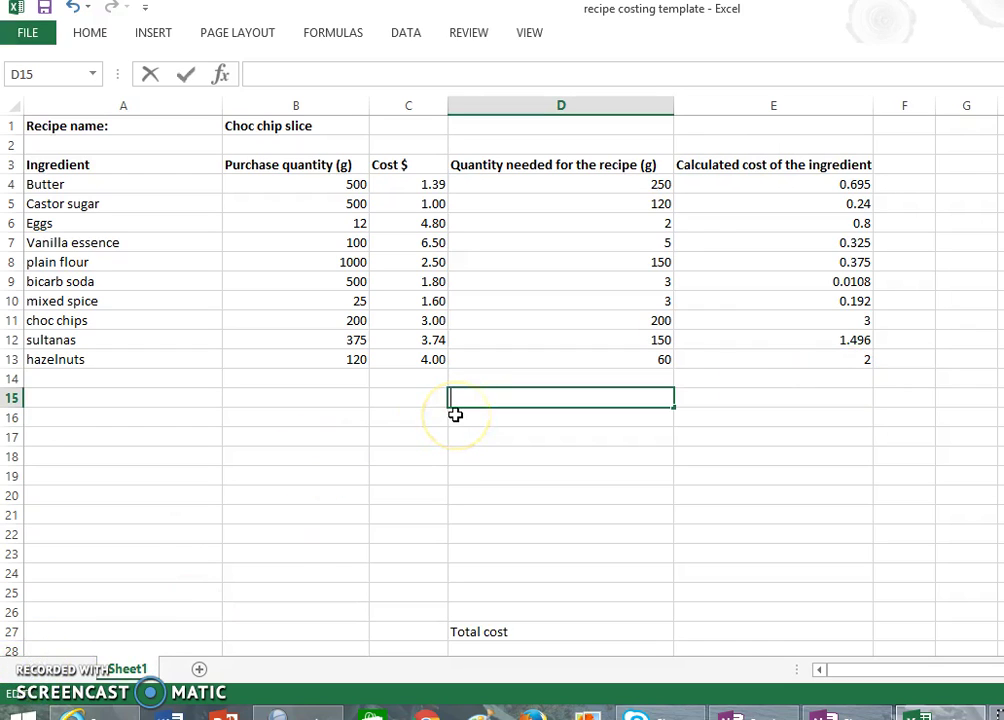
text(Total)
click(509, 399)
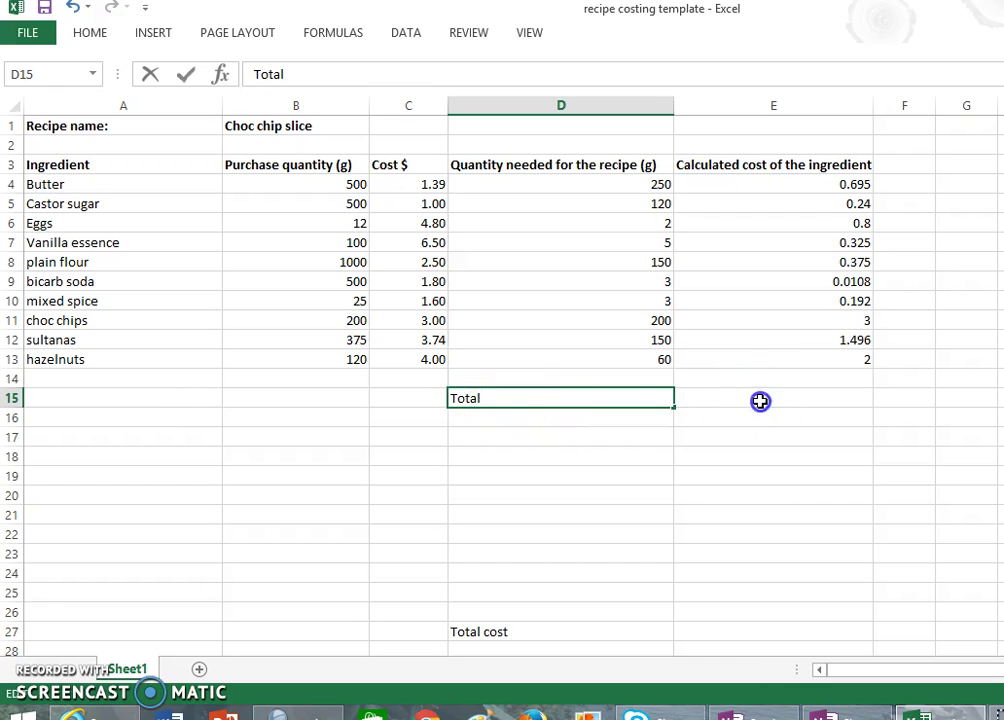
click(698, 400)
Examine the calculated cost of each ingredient in cells E4 to E13.
click(834, 185)
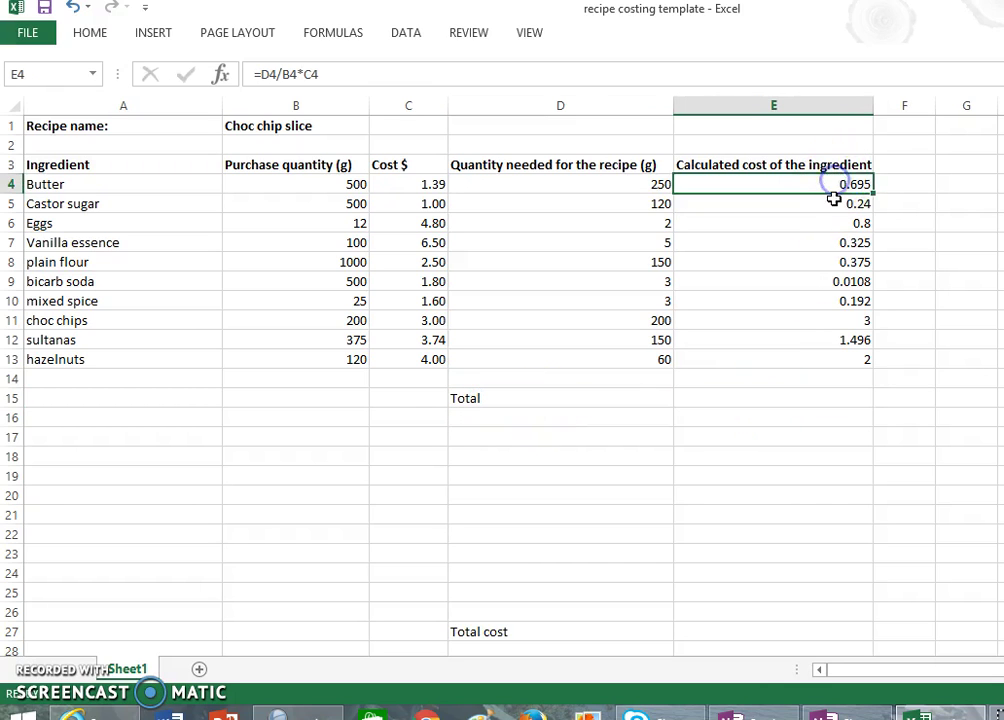
click(834, 203)
click(832, 221)
click(827, 242)
click(827, 262)
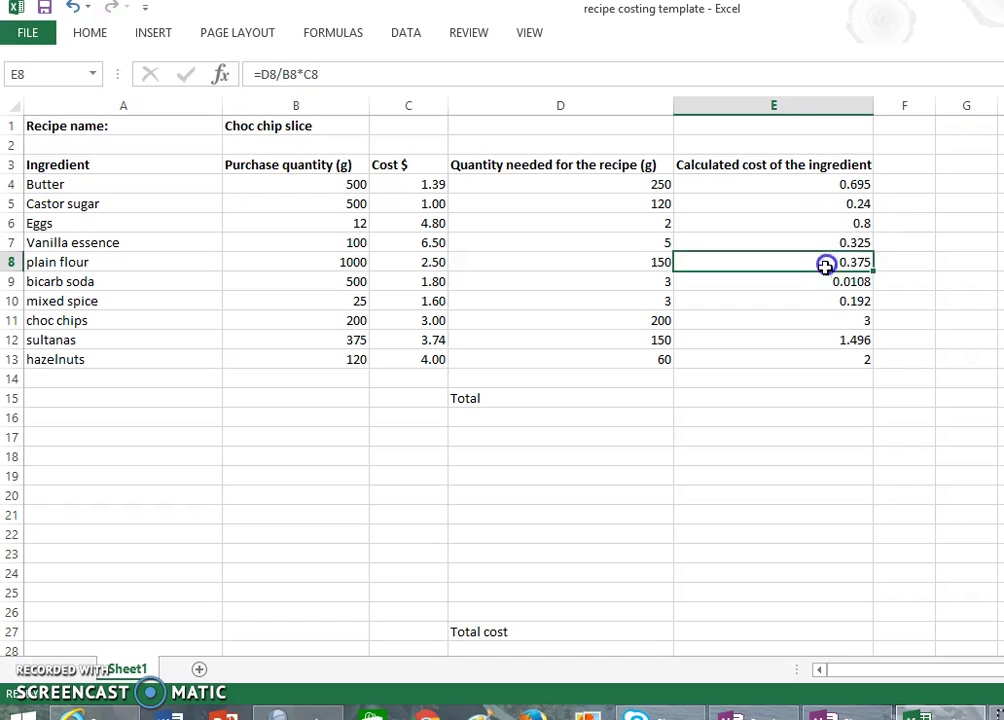
click(823, 284)
click(820, 302)
click(818, 322)
click(756, 342)
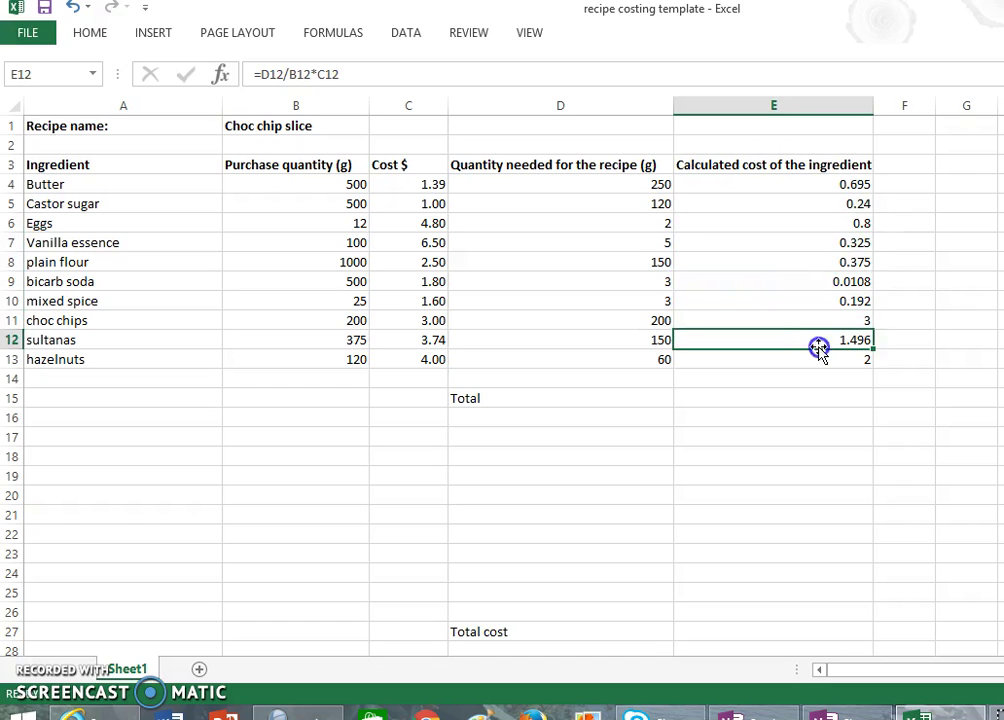
click(817, 373)
click(753, 360)
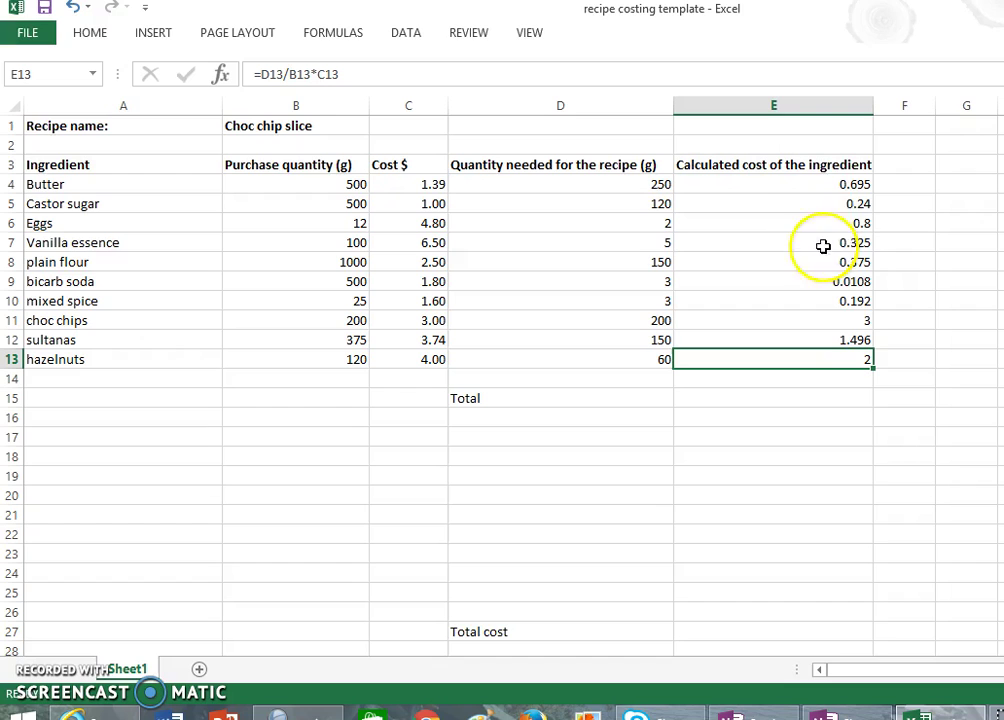
Total the ingredient costs in cell E15 with the formula =sum(E4:E13).
click(802, 398)
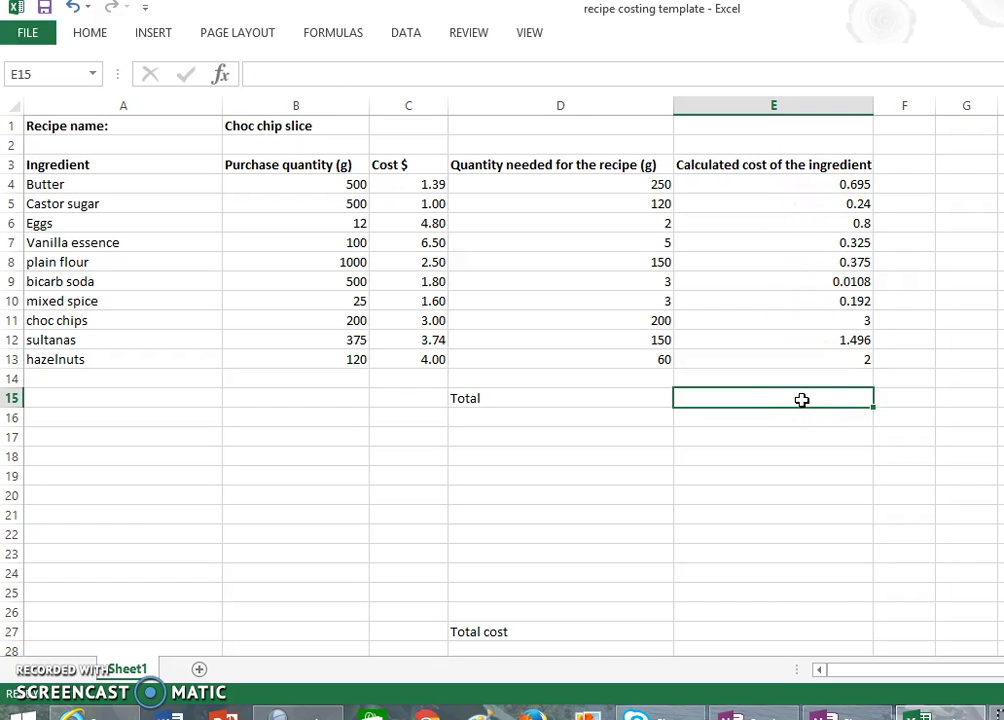
text(=)
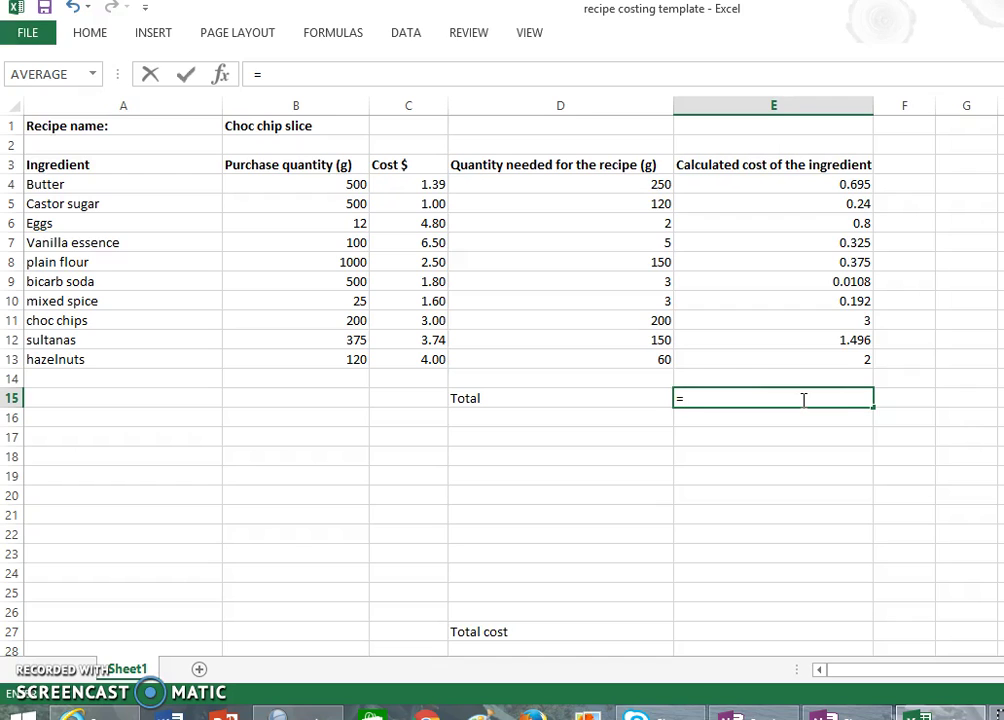
text(sum)
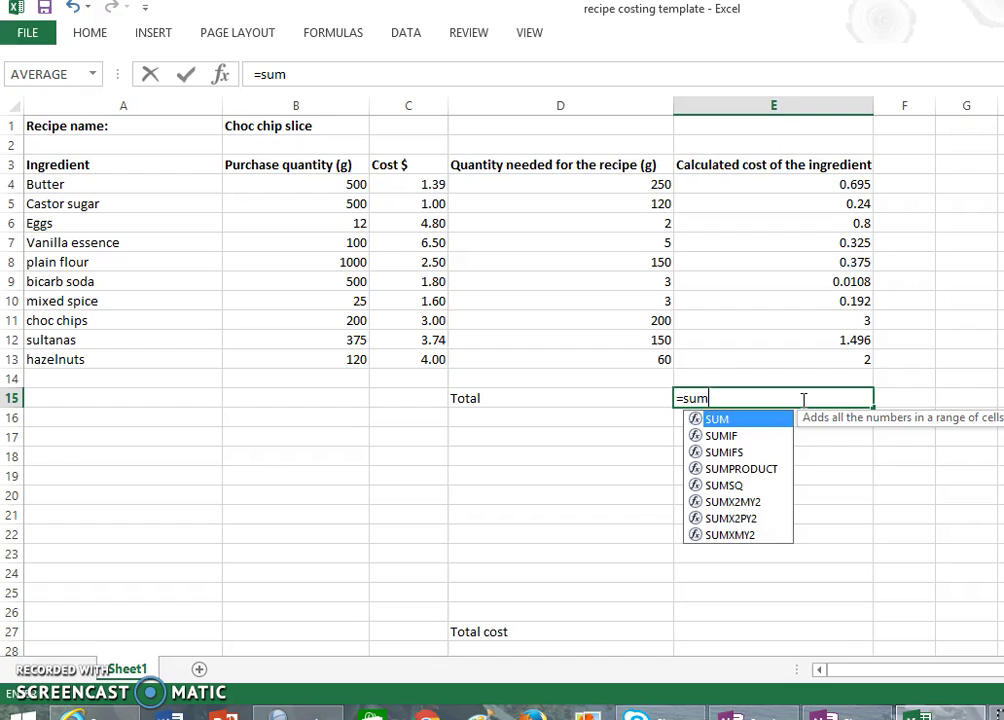
text(()
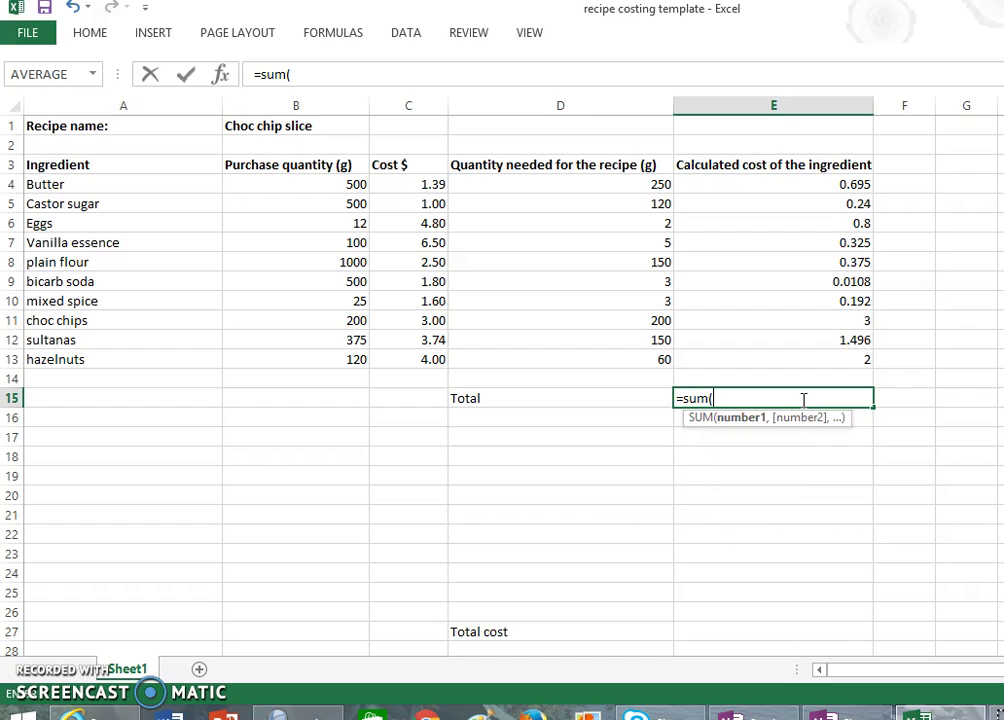
click(786, 184)
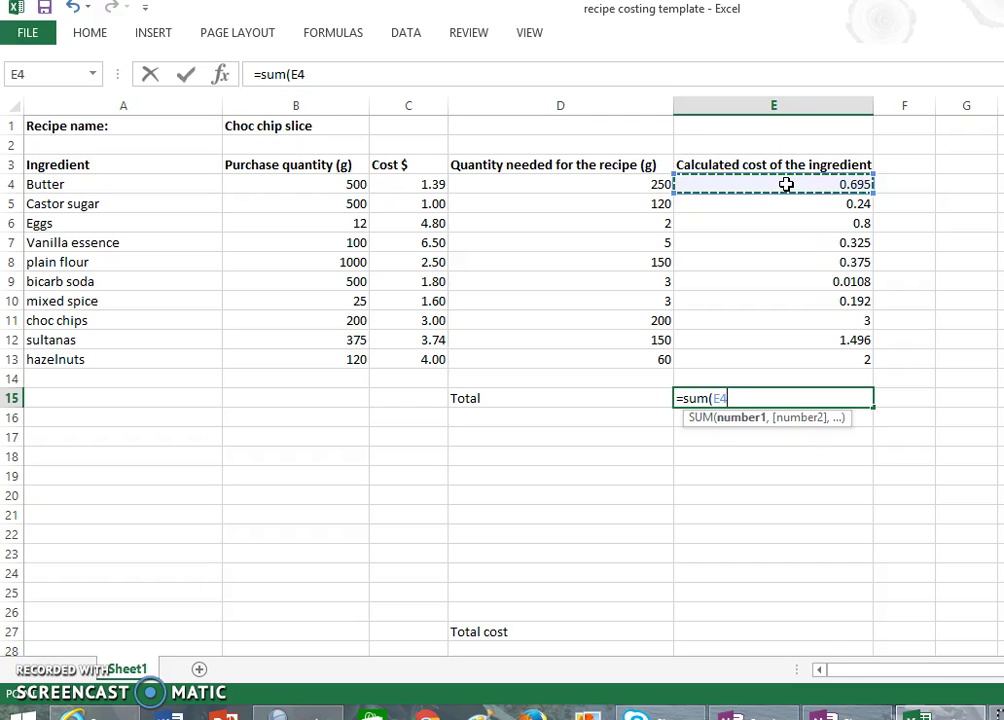
text(:)
click(786, 184)
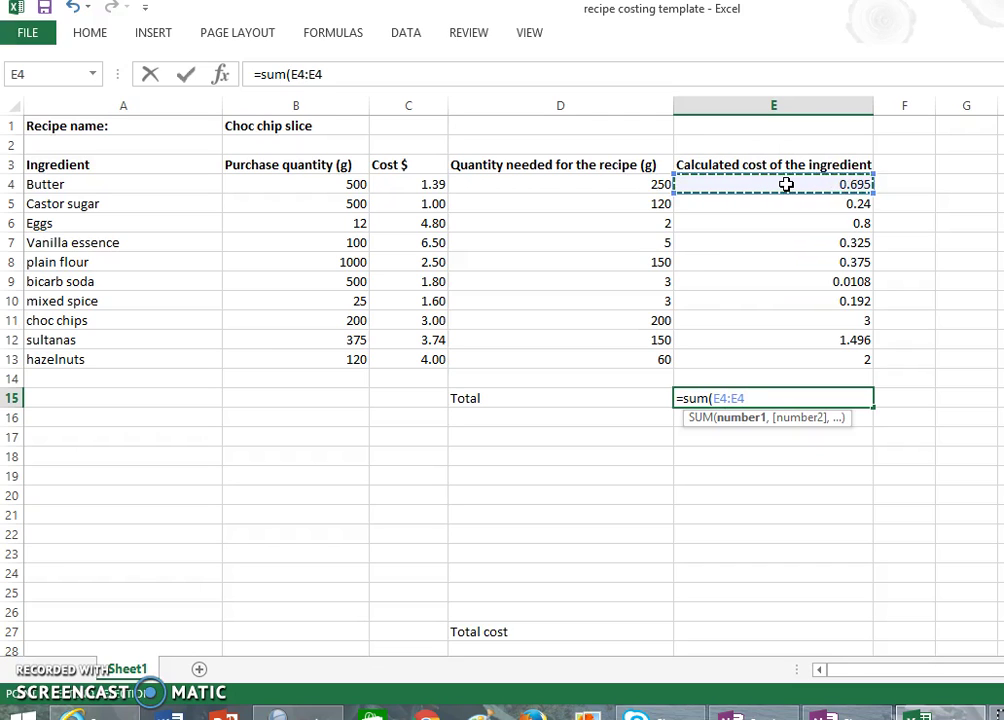
key(BackSpace)
key(BackSpace)
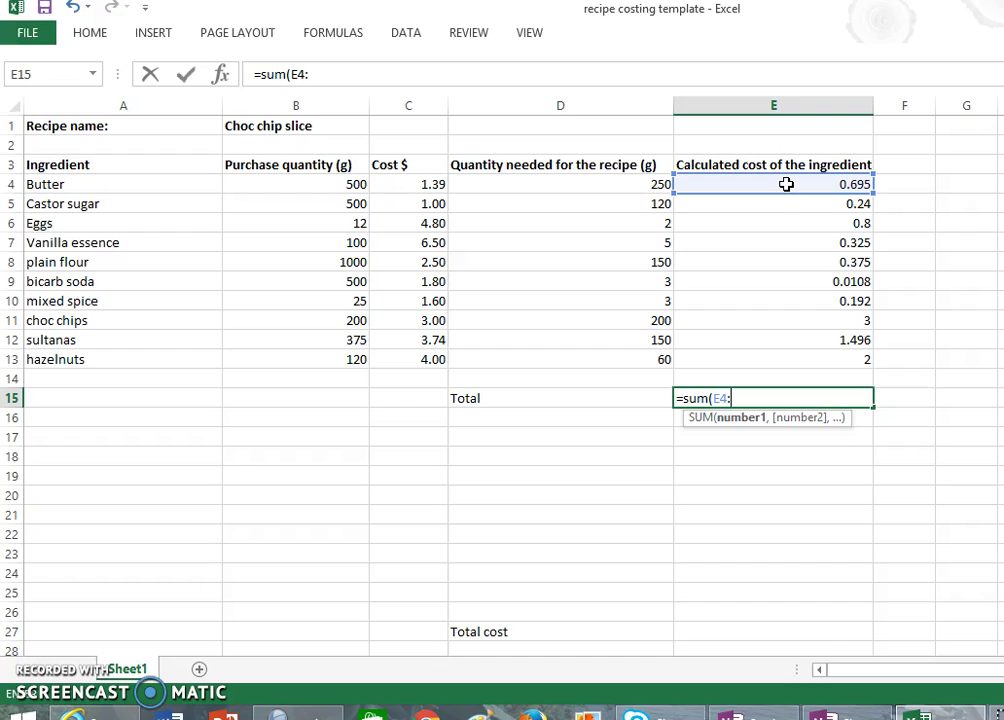
click(750, 361)
text())
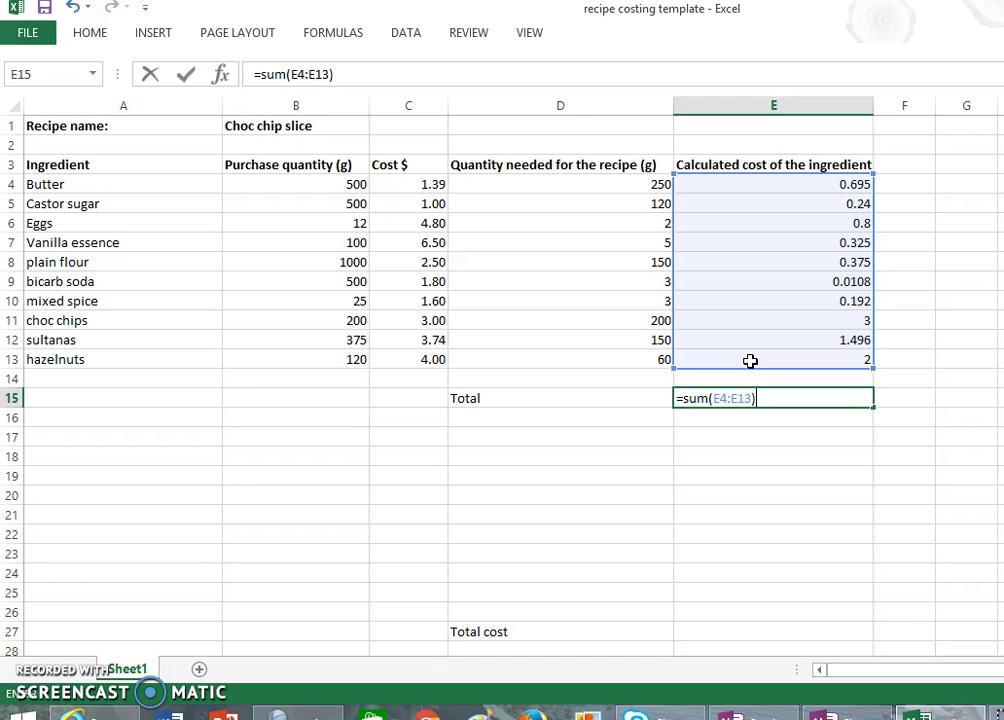
key(Return)
Reduce the total cost in E15 to two decimal places.
click(822, 398)
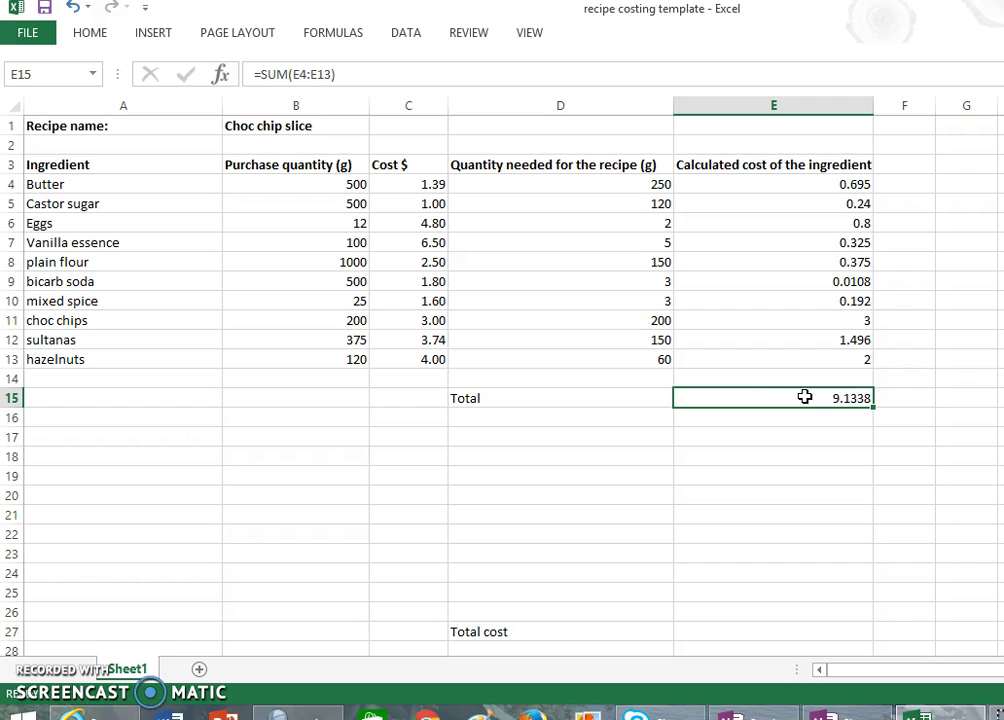
click(92, 33)
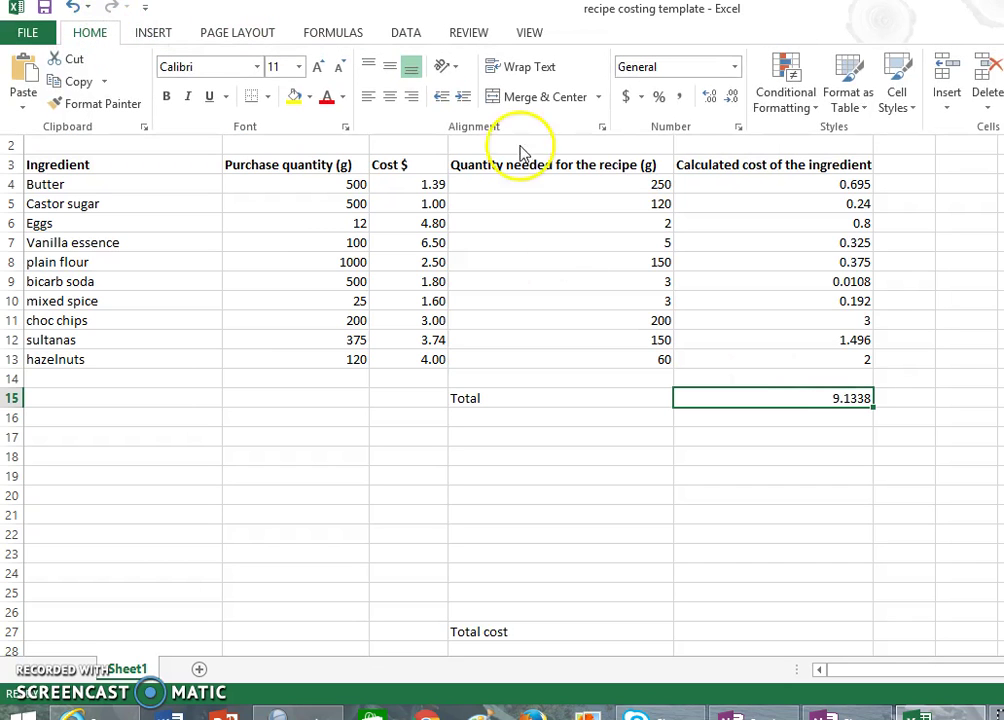
click(729, 99)
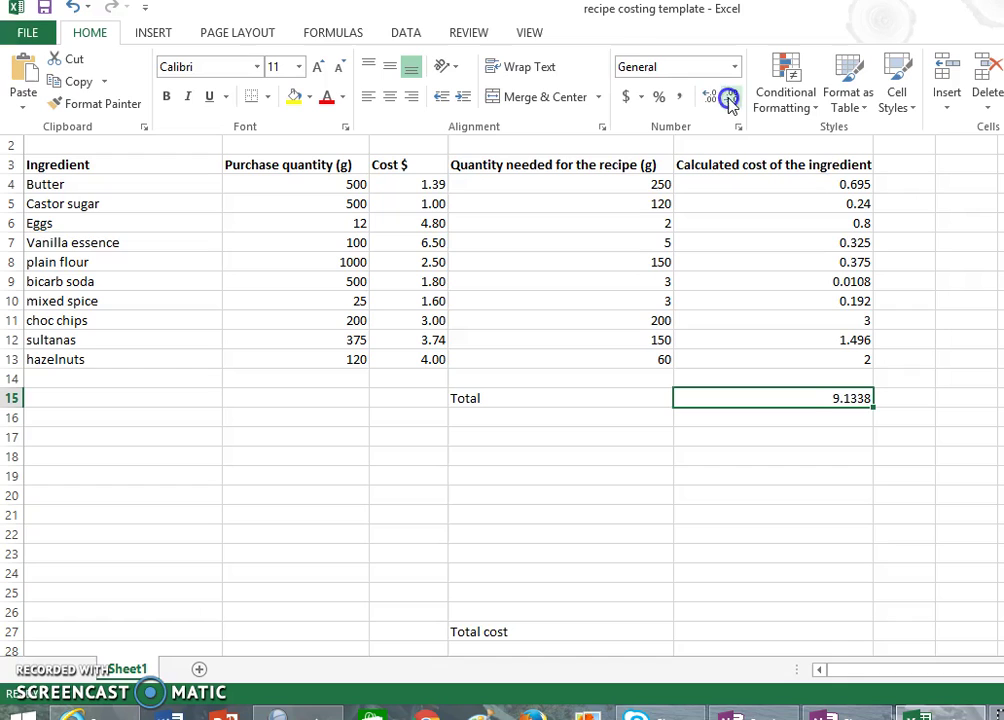
click(729, 99)
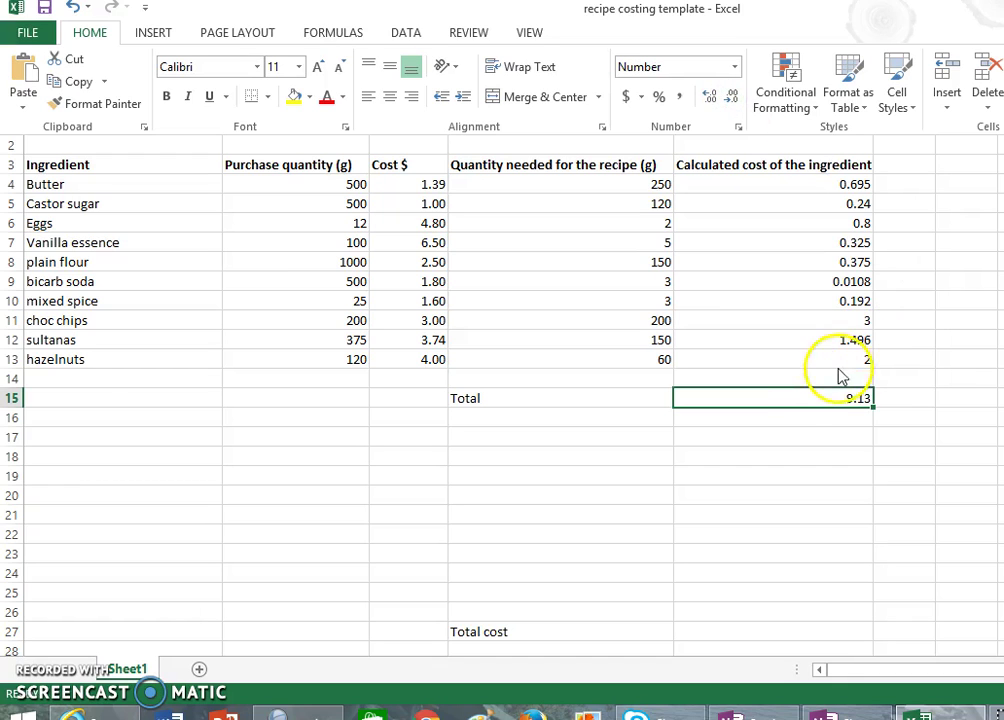
click(829, 404)
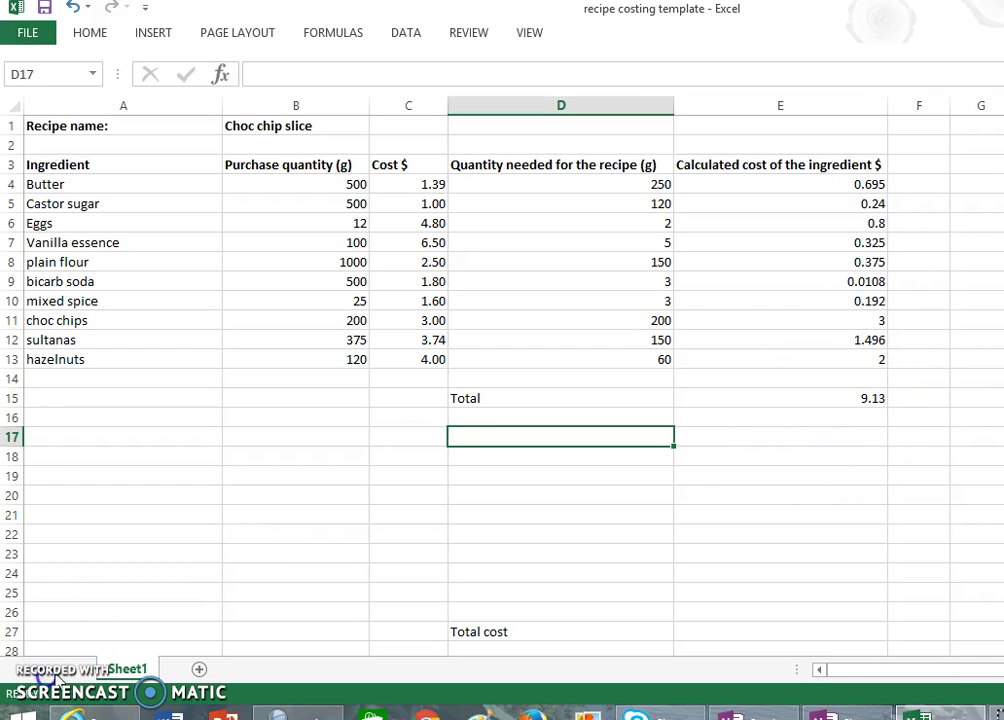
Make the Total label in D15 and the total cost in E15 bold.
click(488, 404)
click(90, 33)
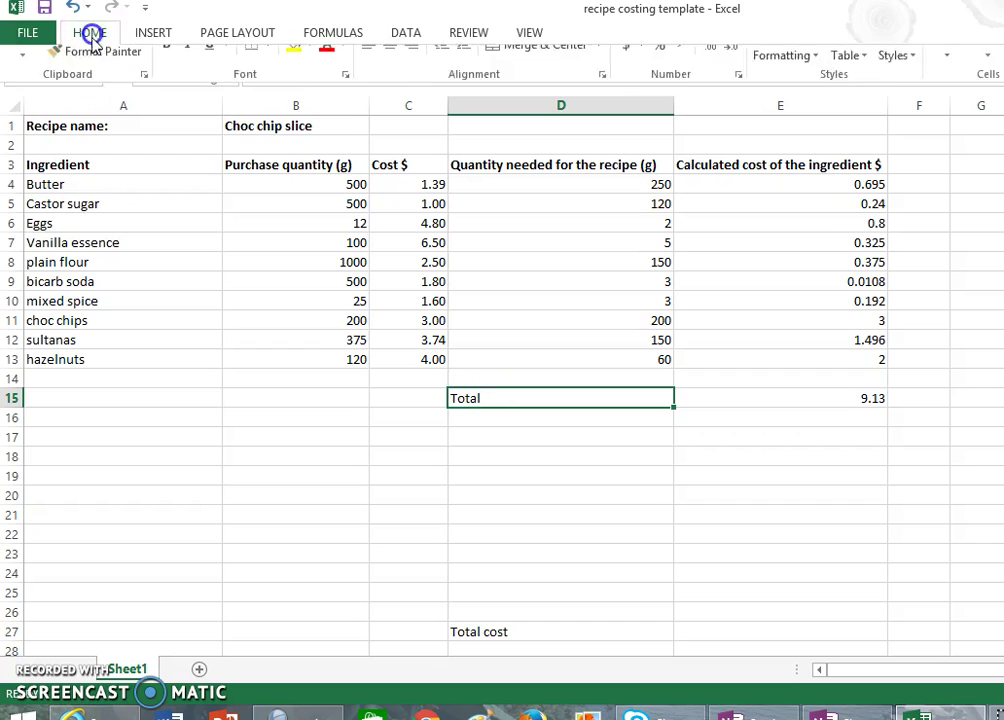
click(166, 96)
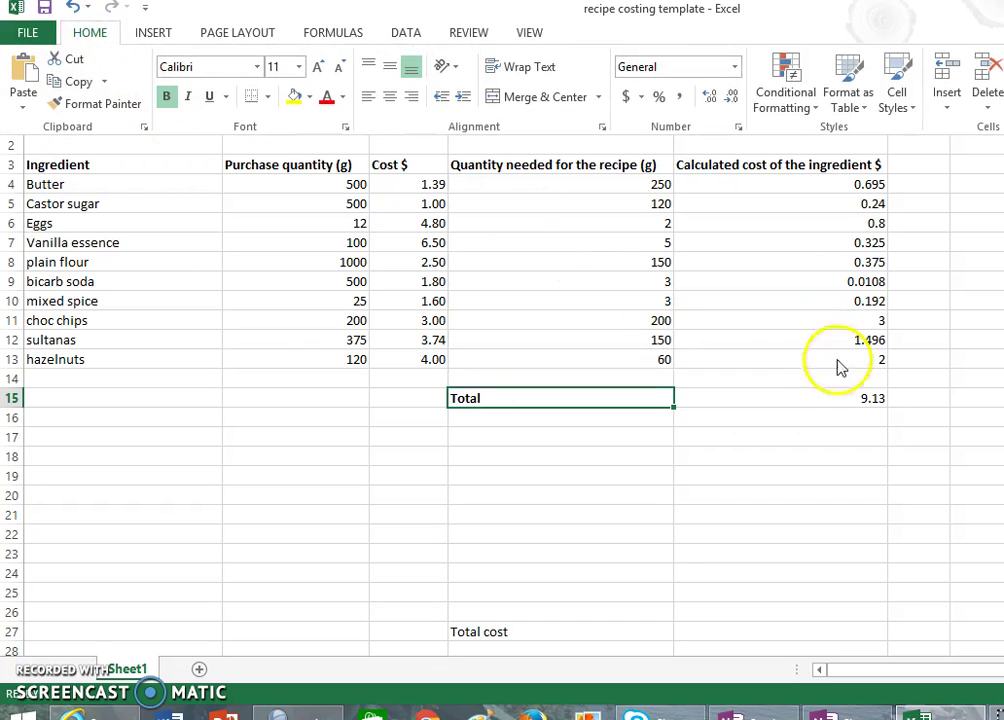
click(753, 399)
click(751, 399)
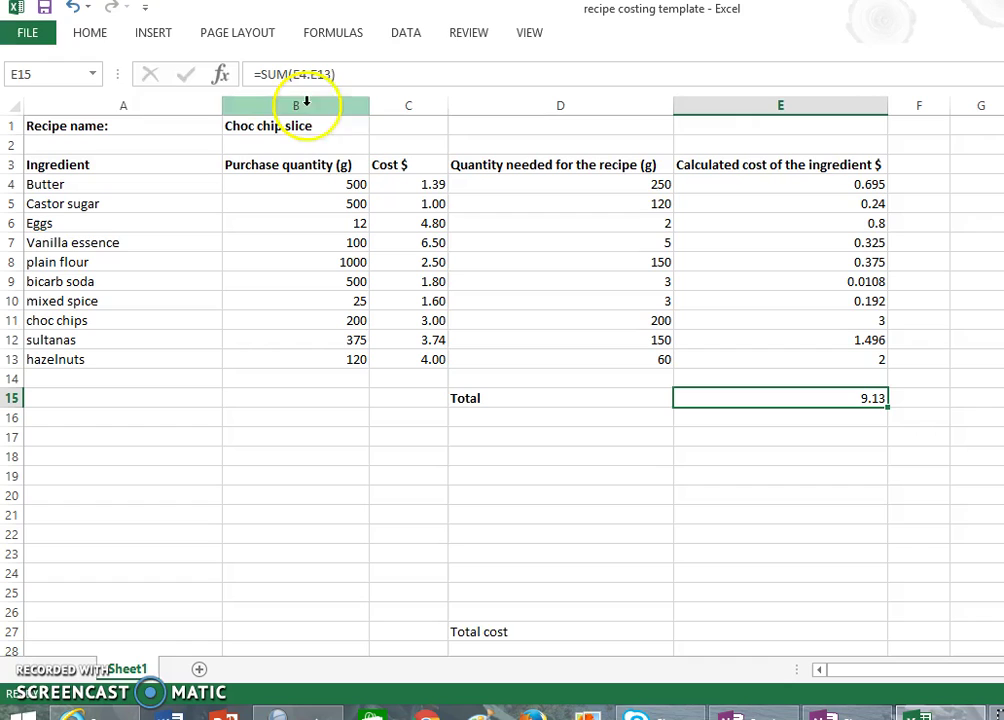
click(90, 33)
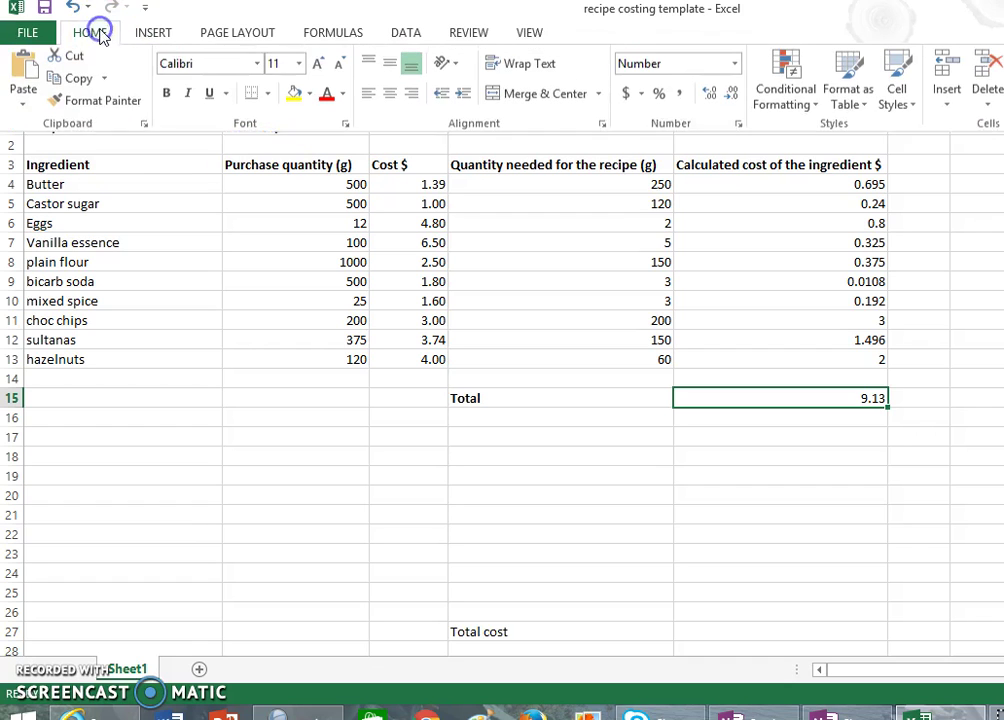
click(167, 97)
click(827, 420)
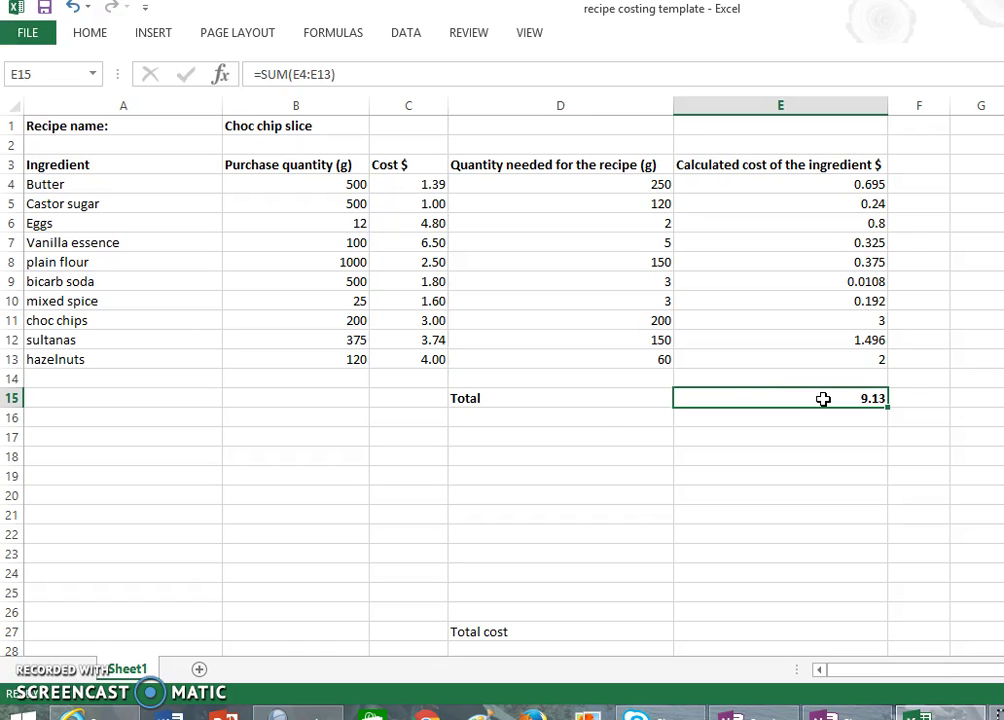
Label cell D16, directly below Total, as Per serve.
click(506, 421)
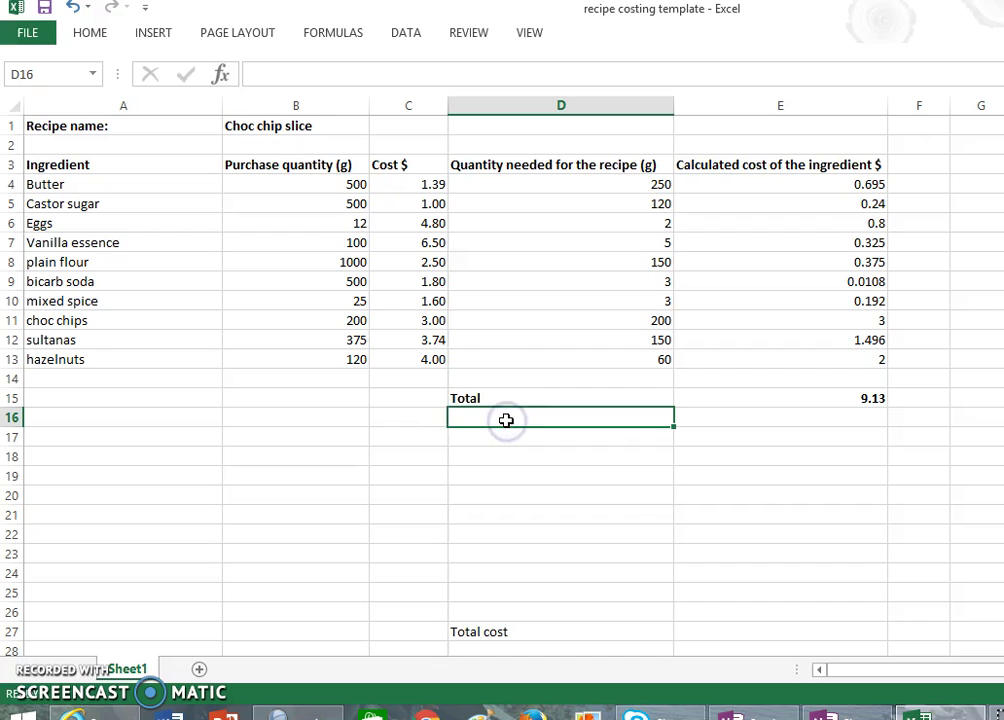
text(Per serve)
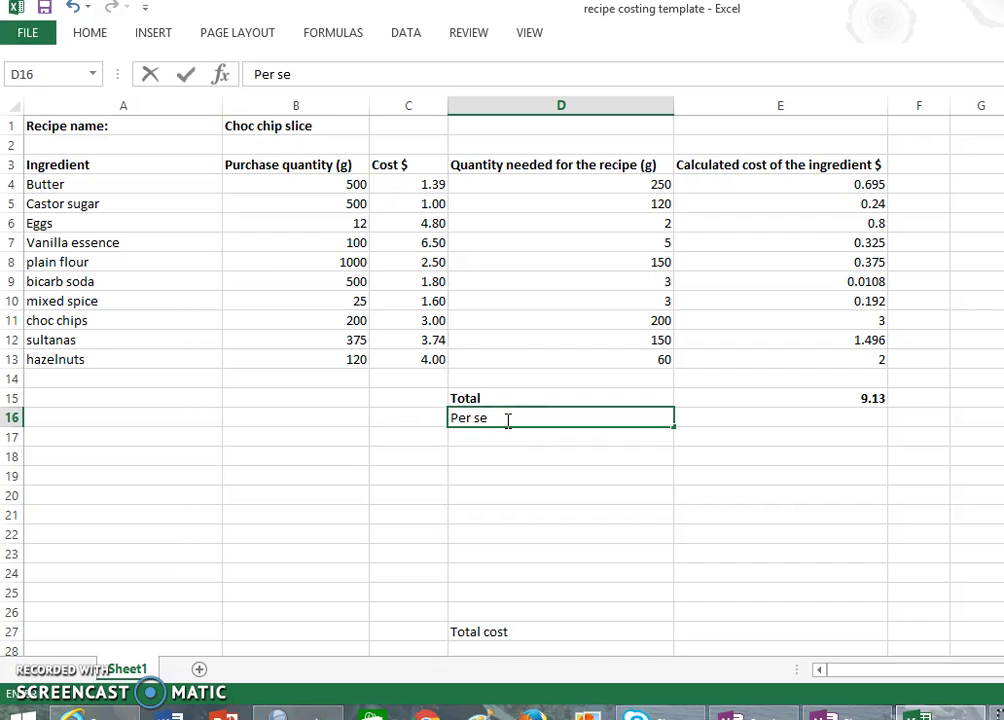
click(782, 417)
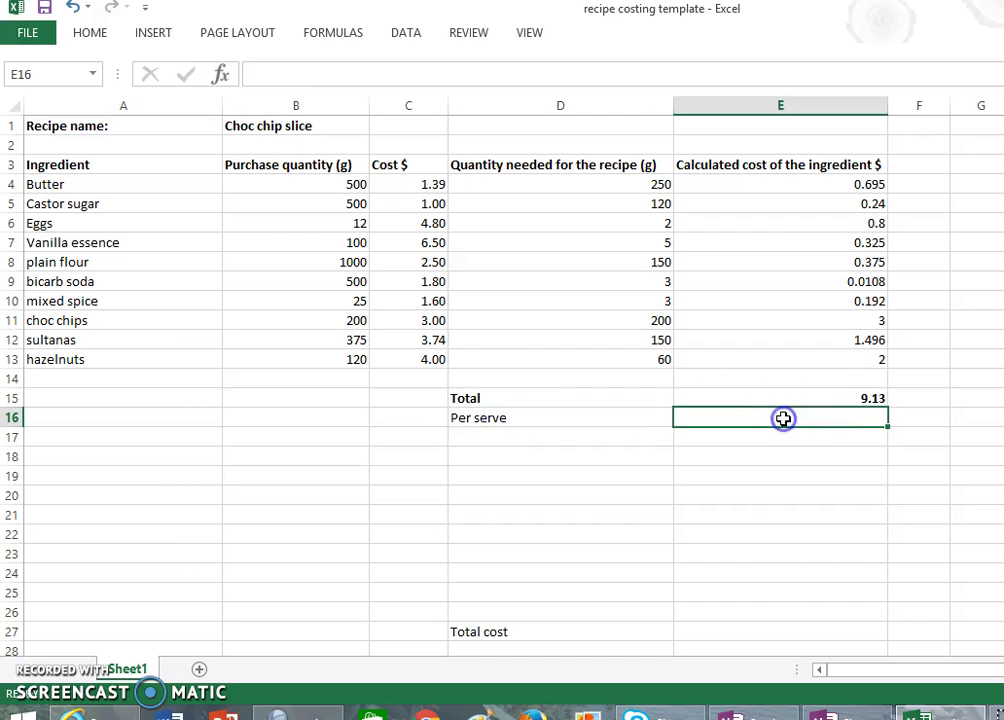
Record the recipe's number of serves in row 1, with the label Serves in C1 and 12 in D1.
click(138, 143)
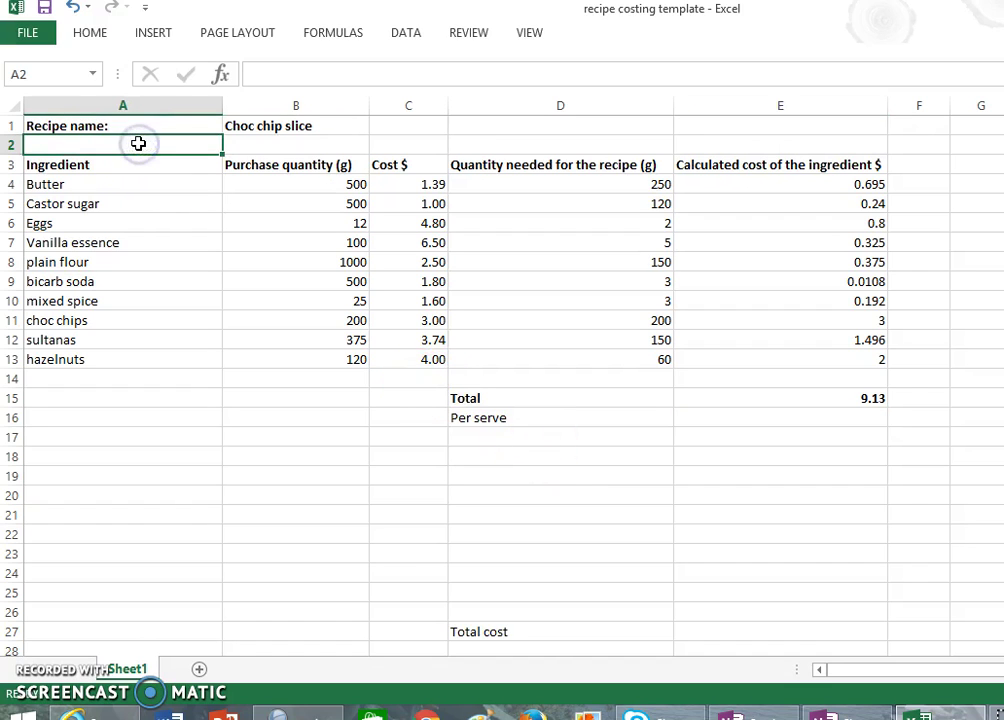
click(414, 125)
text(Ser)
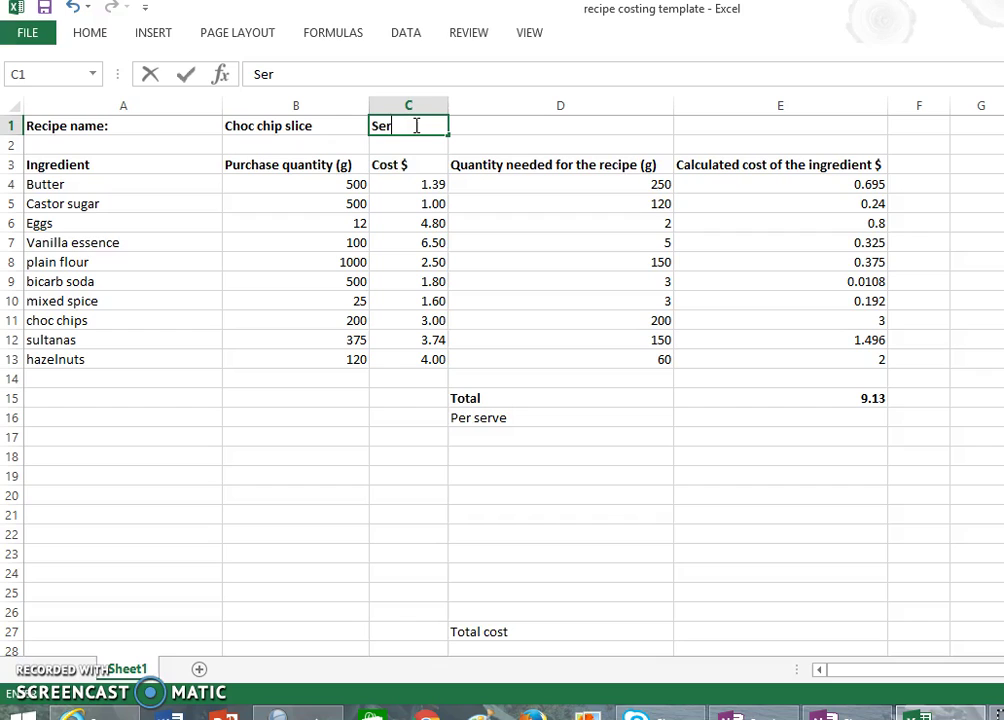
text(ves)
click(486, 126)
text(12)
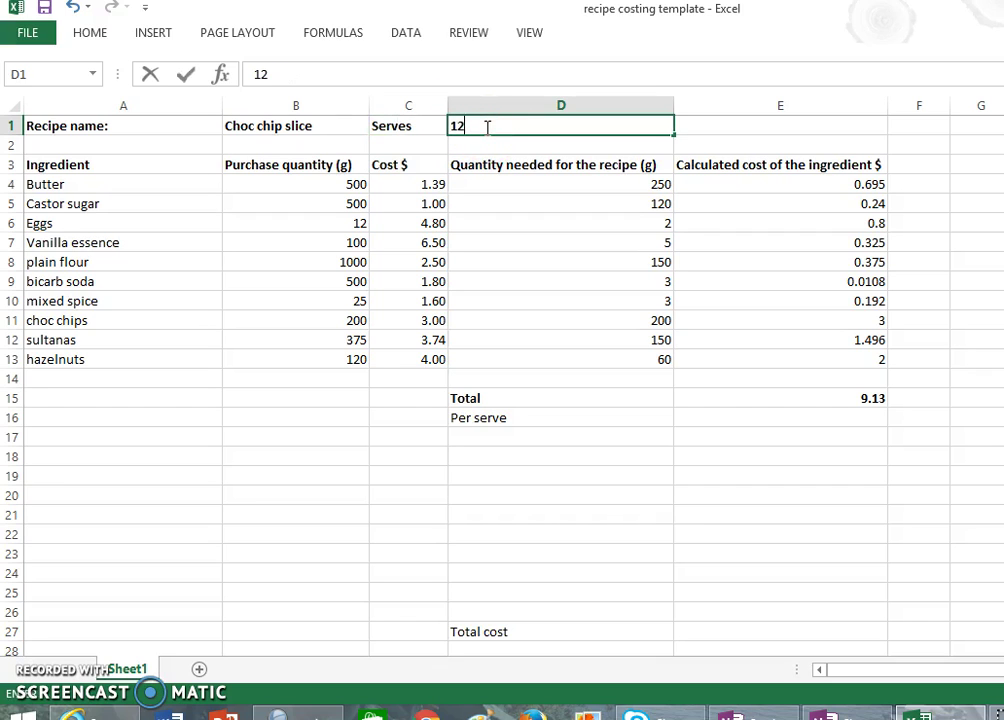
Calculate the cost per serve in E16 with the formula =E15/12.
click(783, 416)
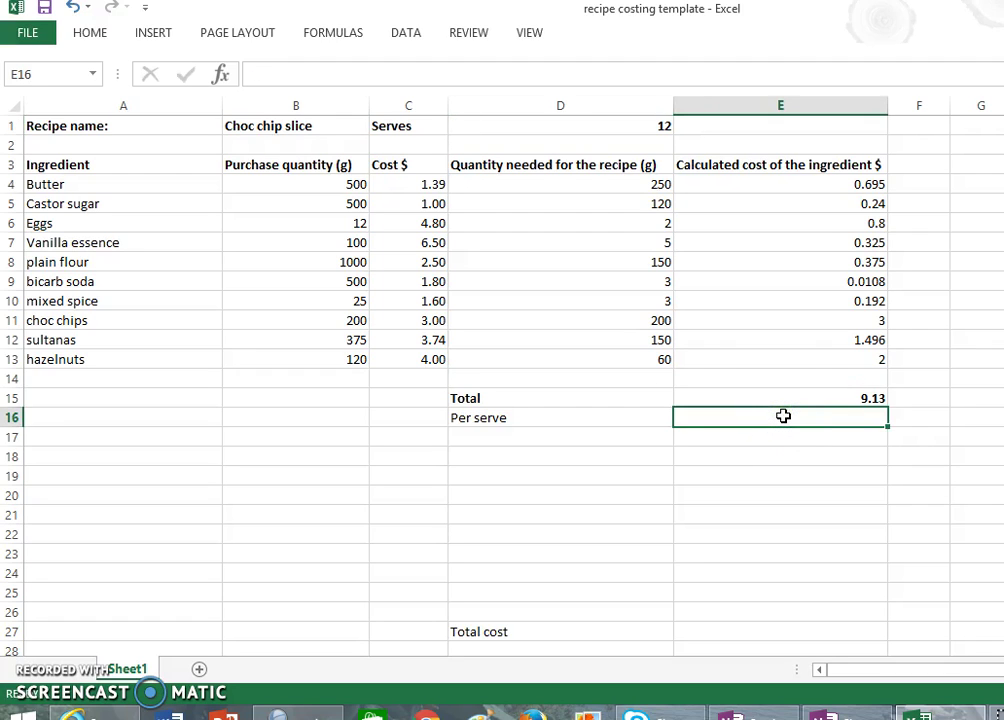
text(=)
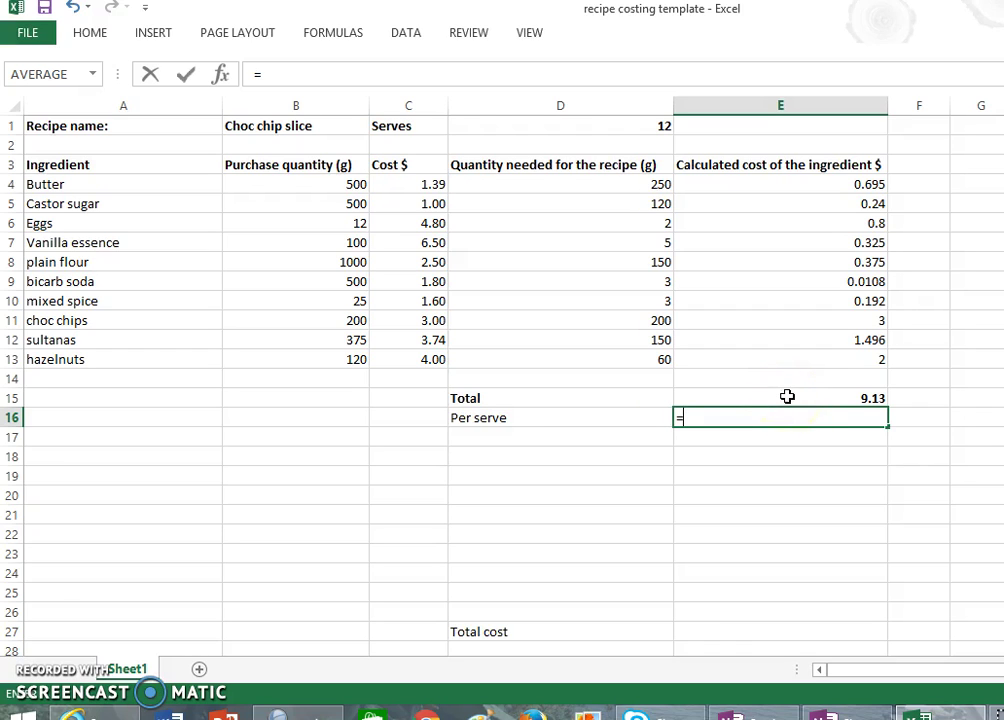
click(787, 397)
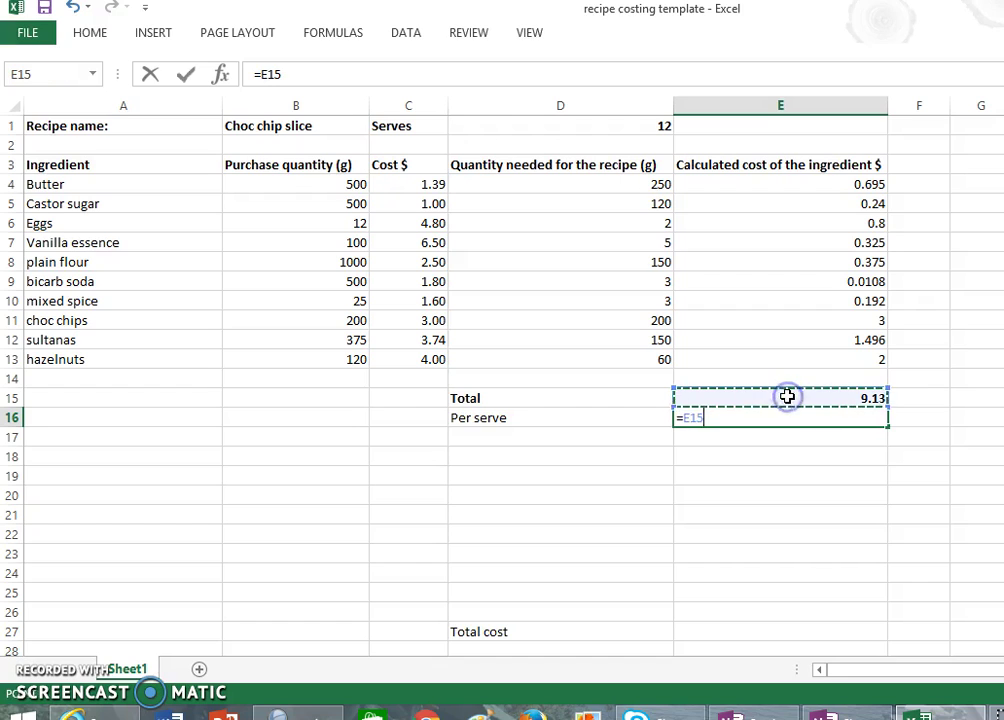
text(/12)
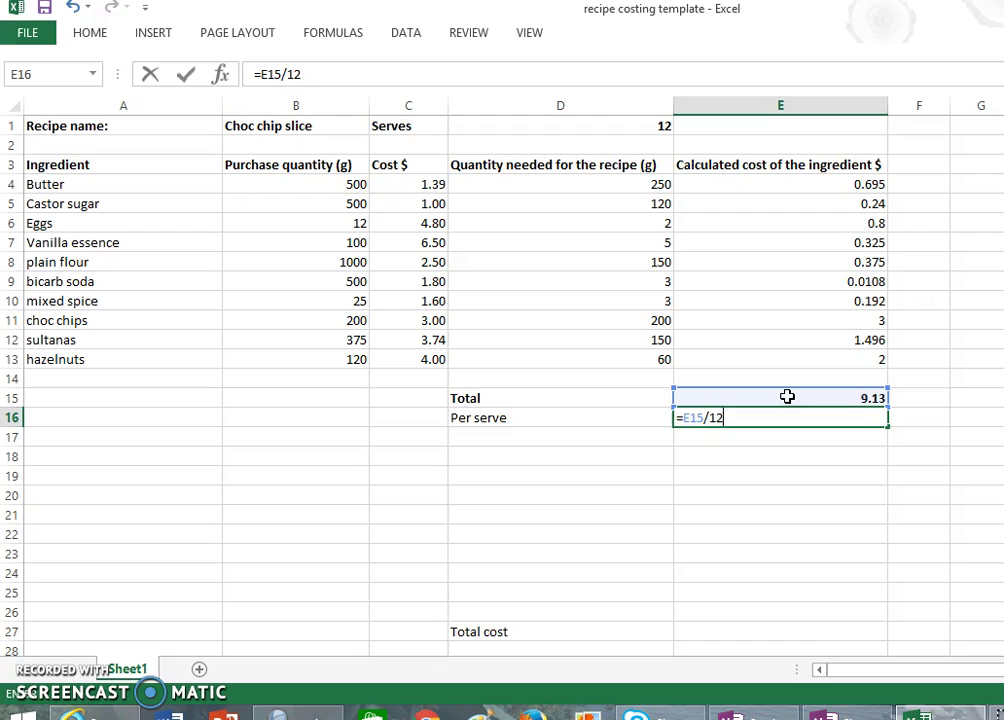
key(Return)
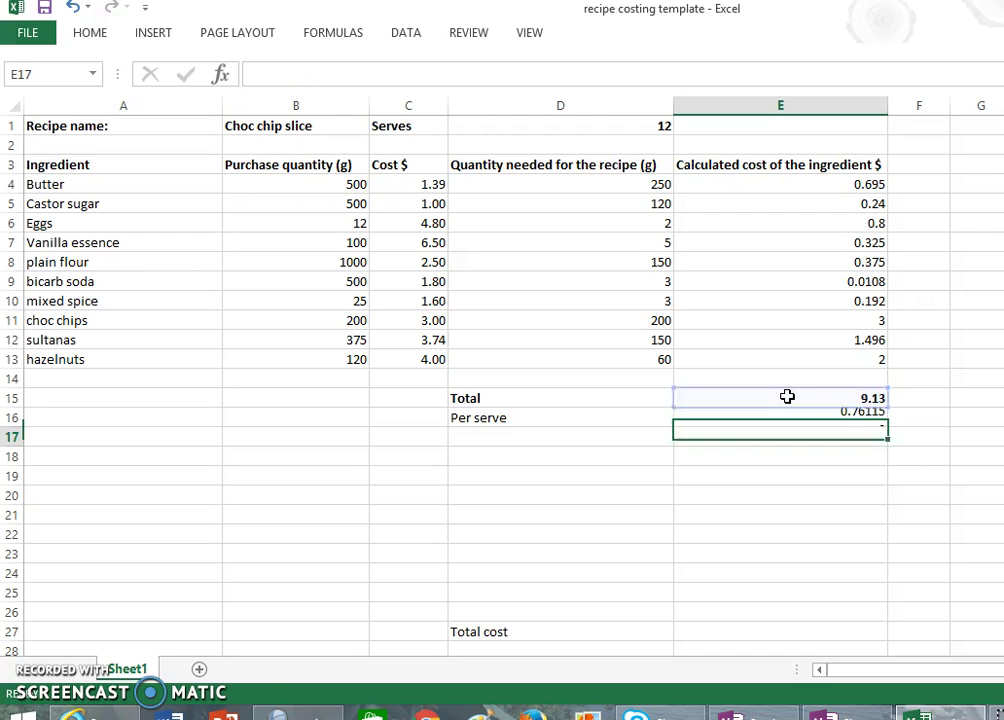
Reduce the per-serve cost in E16 to two decimal places.
click(834, 419)
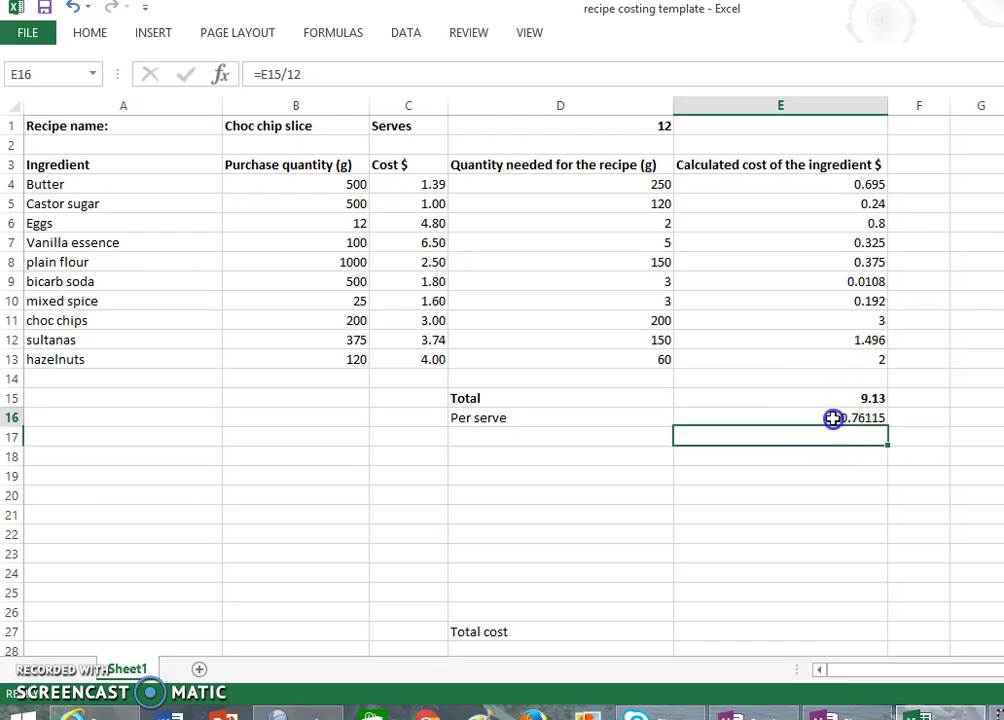
click(97, 40)
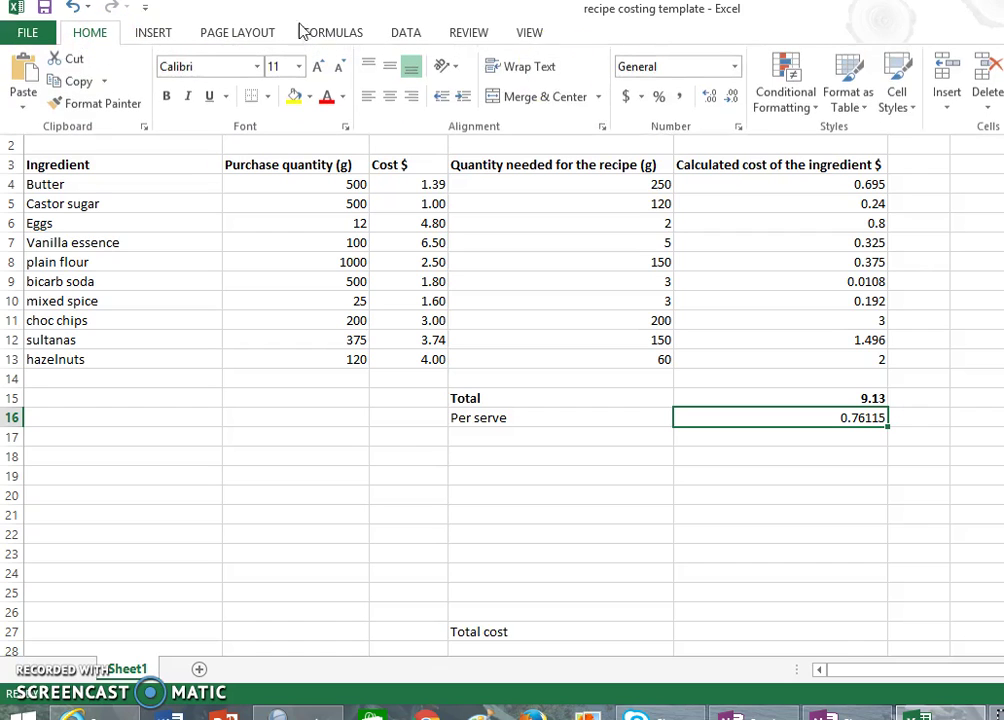
click(731, 96)
click(731, 96)
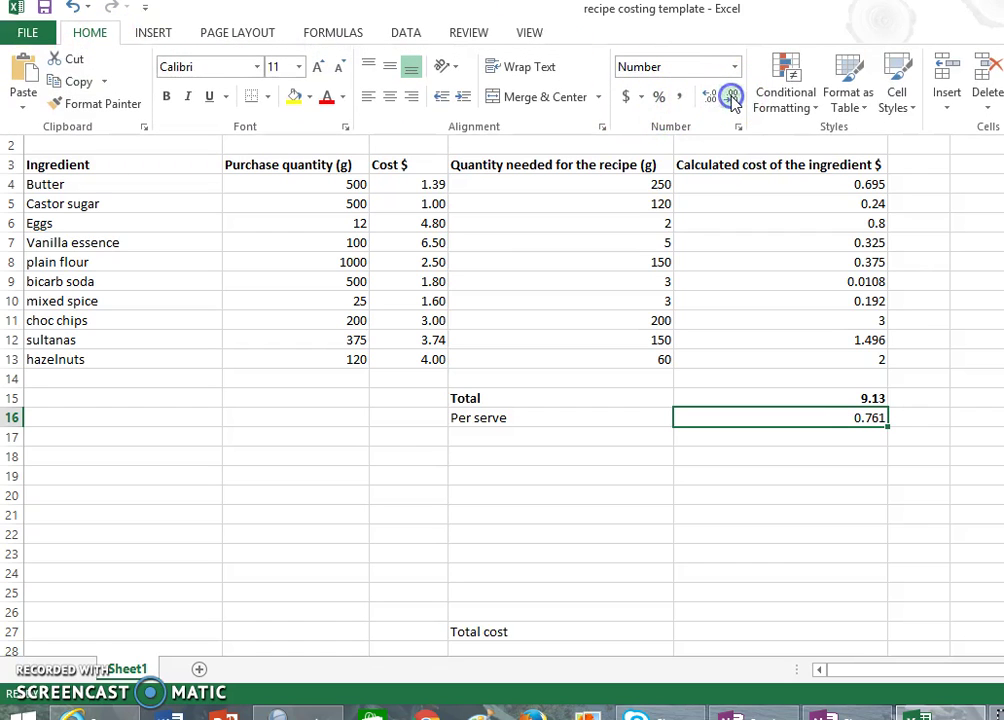
click(731, 96)
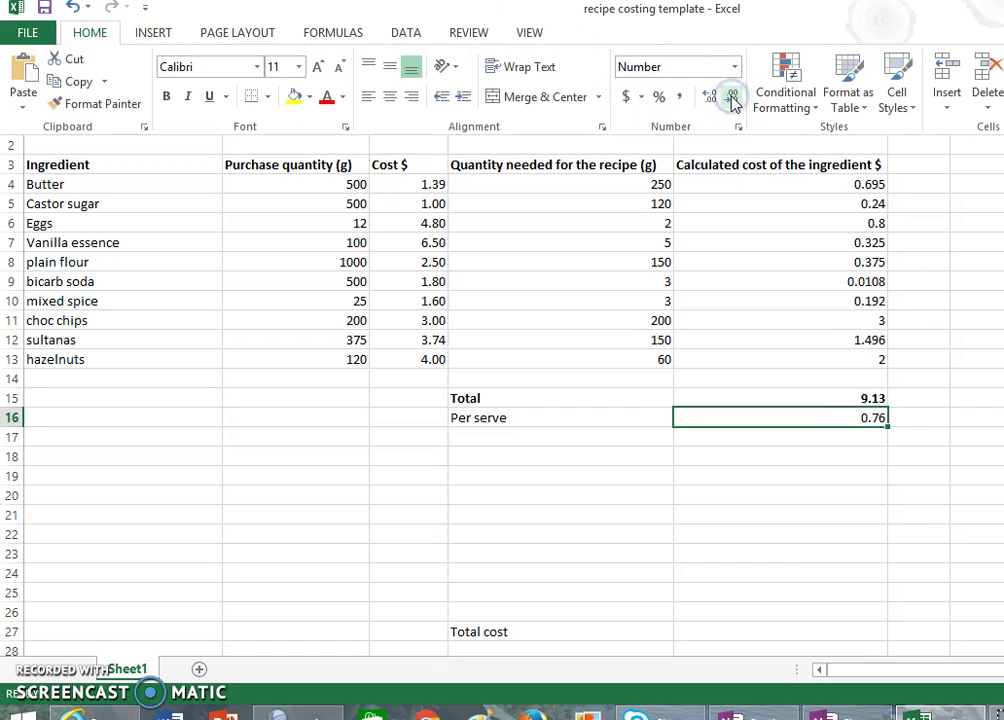
click(798, 426)
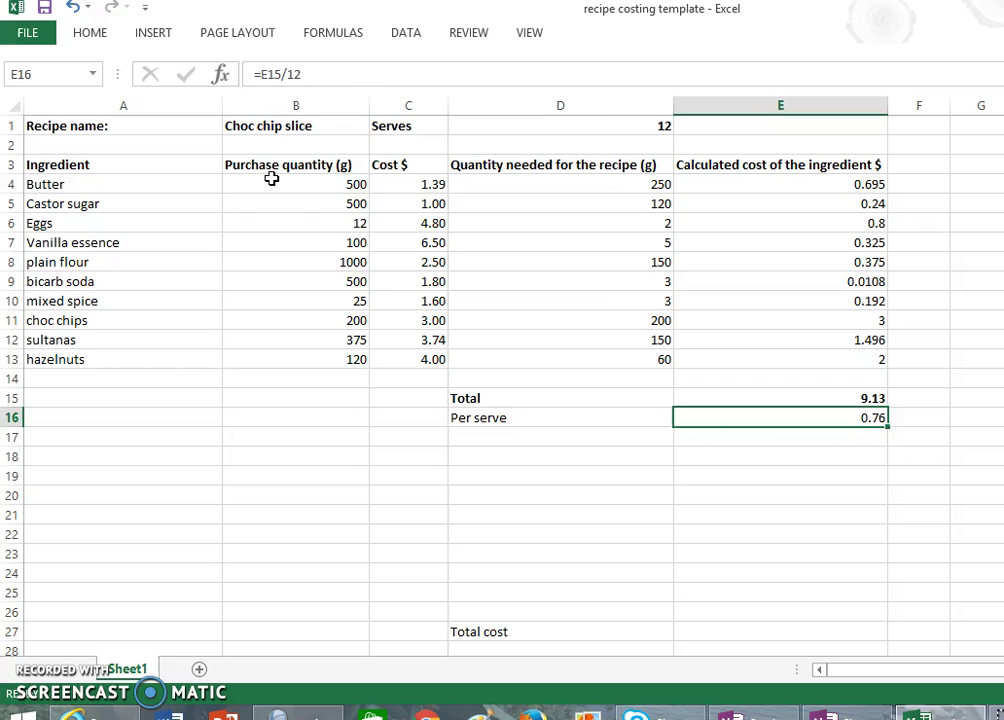
Centre the purchase quantities in B4 to B13 and the costs in C4 to C13 horizontally.
drag(271, 182, 267, 361)
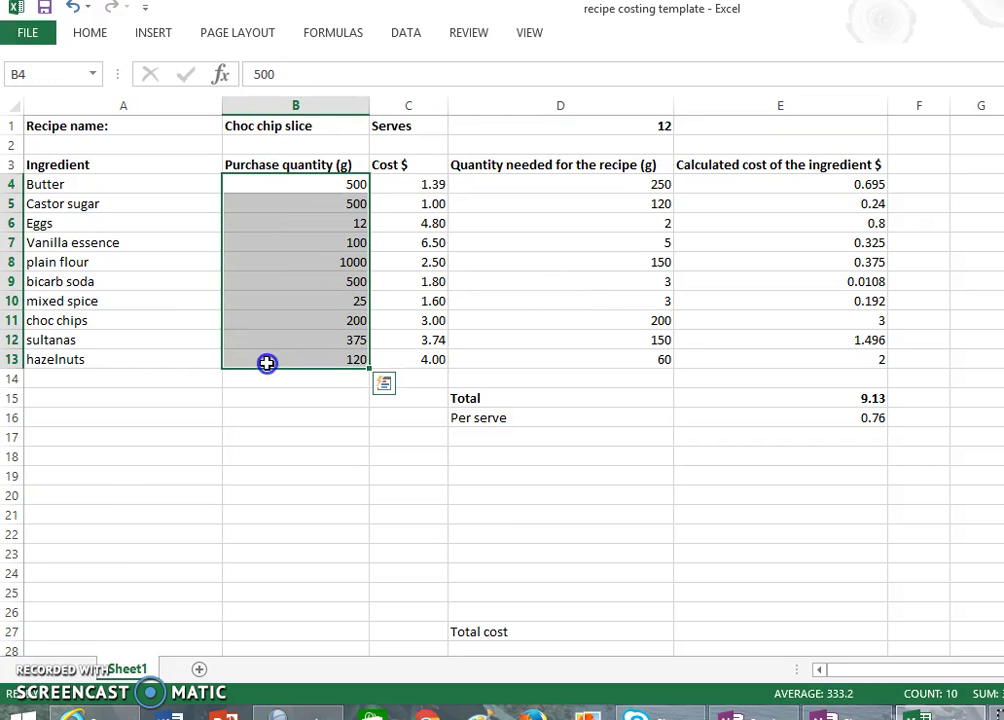
click(90, 32)
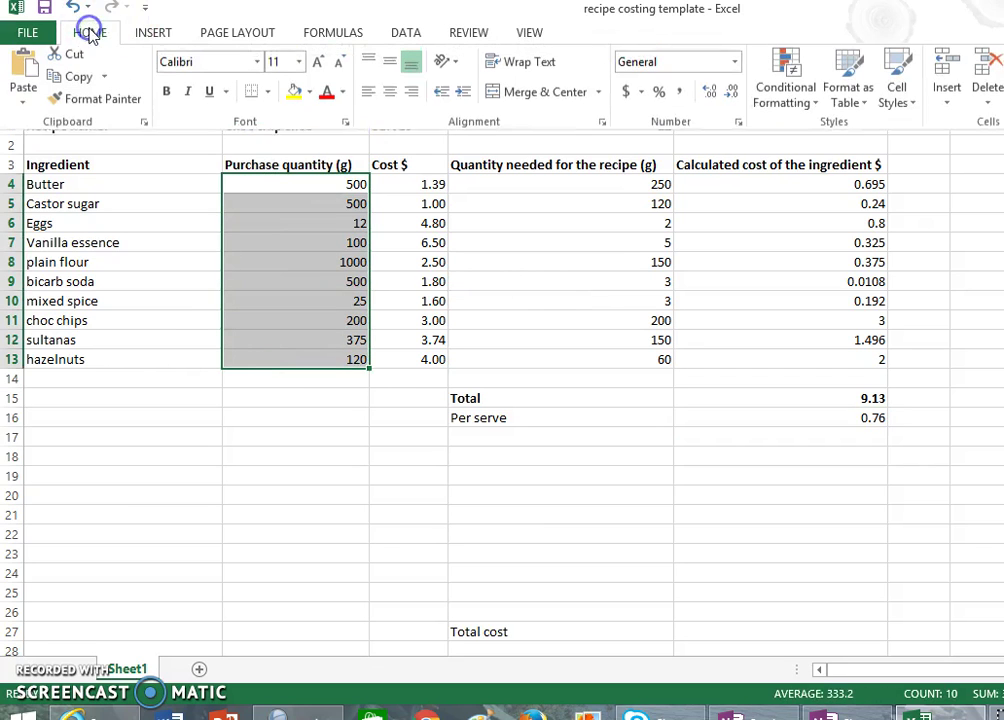
click(390, 100)
click(415, 186)
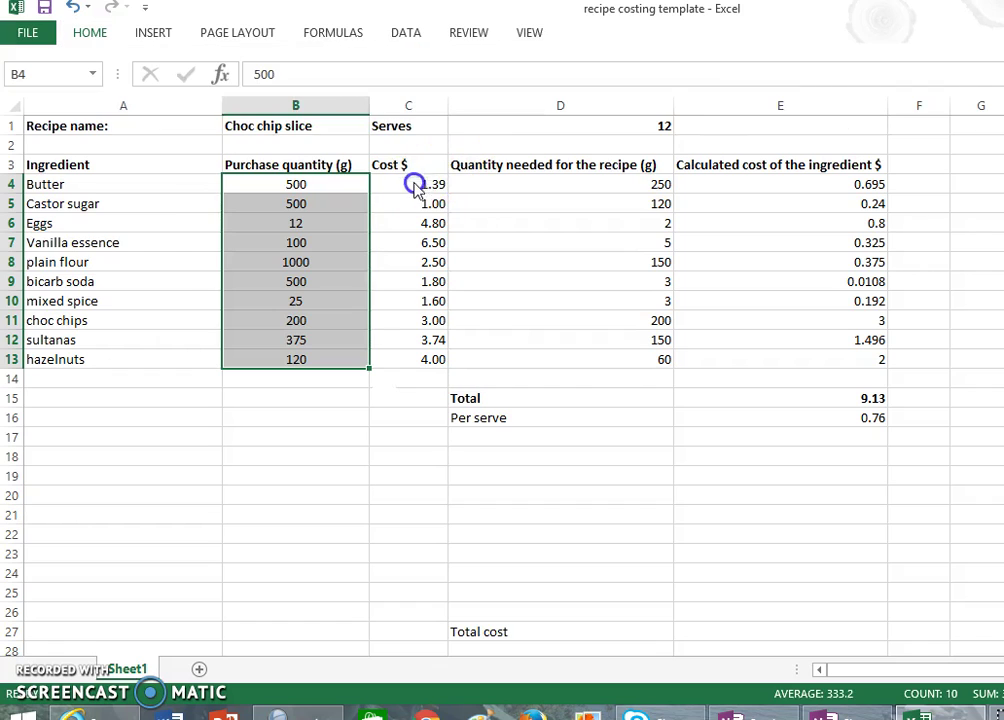
drag(415, 186, 401, 359)
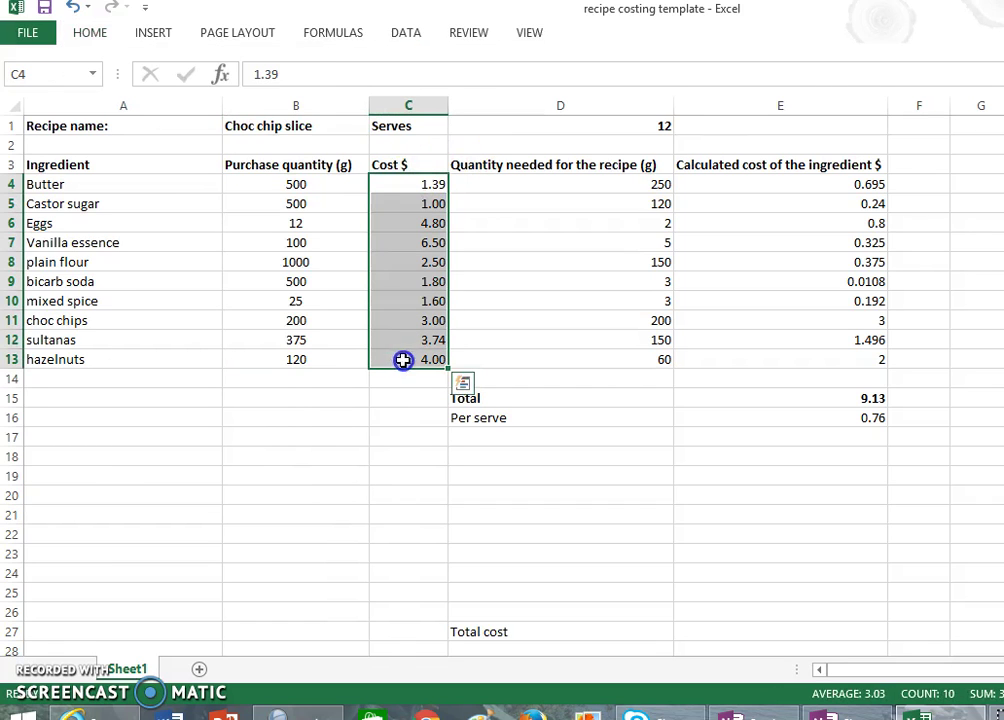
click(90, 32)
click(390, 97)
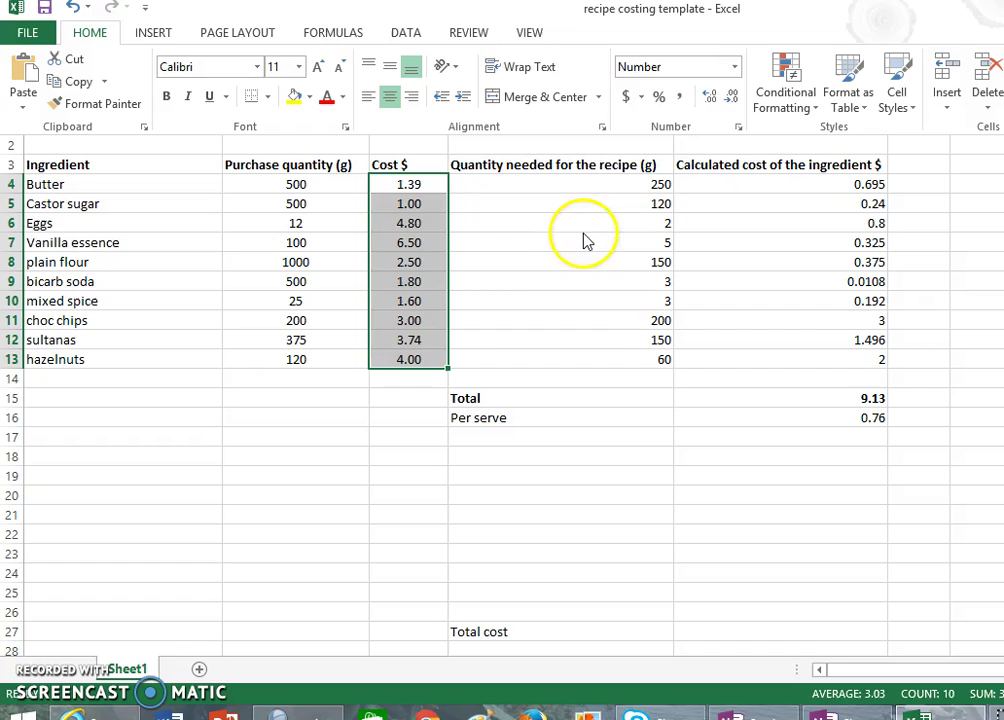
Centre the quantities needed for the recipe in cells D4 to D13 horizontally.
drag(576, 184, 577, 366)
click(90, 32)
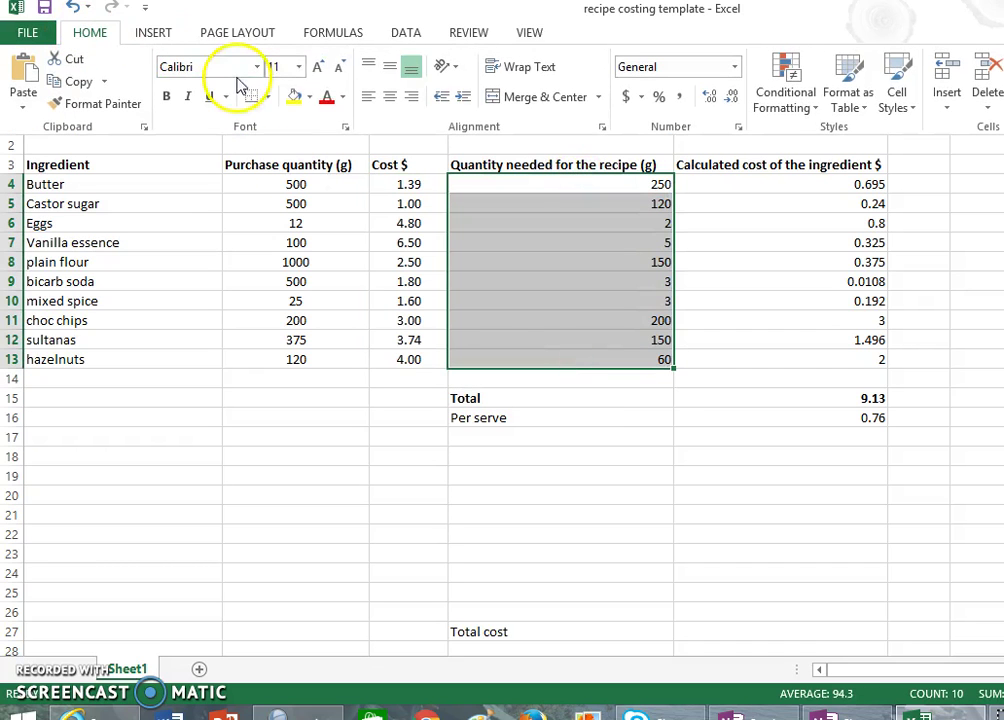
click(762, 182)
Centre the calculated ingredient costs, the total and the per-serve cost horizontally by formatting cells E4 to E17.
click(762, 184)
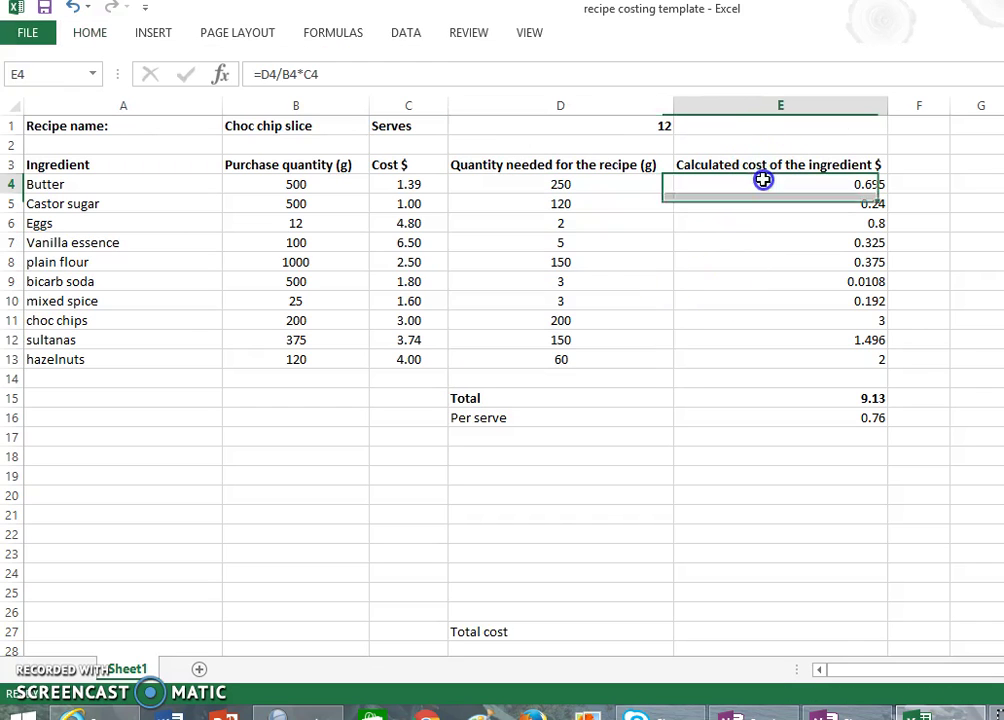
click(90, 33)
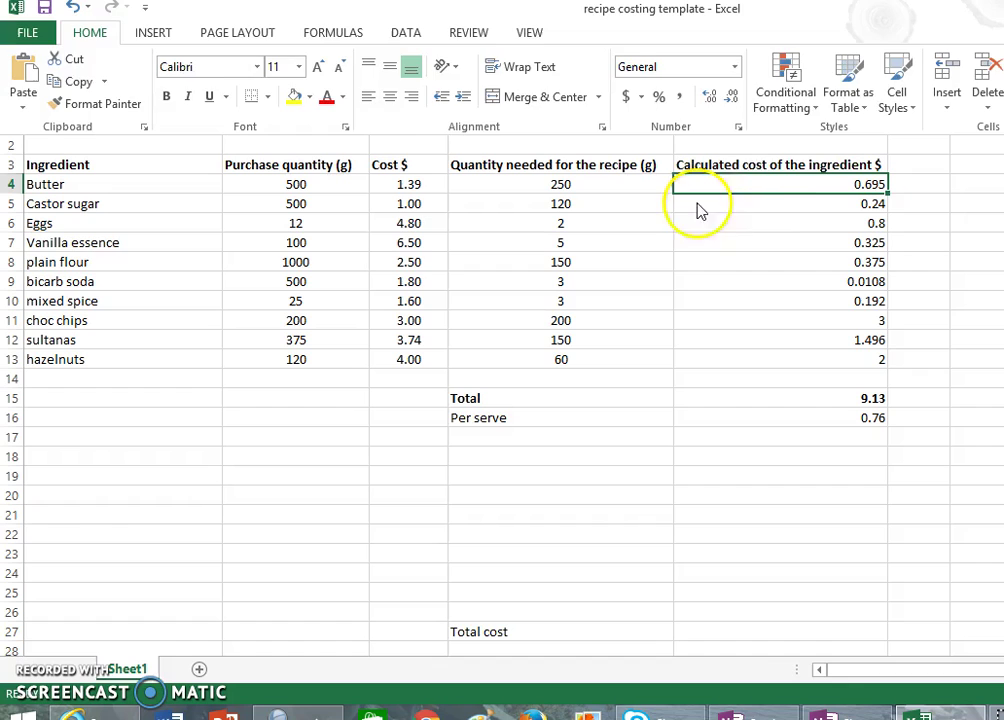
click(781, 184)
key(shift+Down)
key(shift+Down)
key(shift+Down)
key(shift+Down)
key(shift+Down)
key(shift+Down)
key(shift+Down)
key(shift+Down)
key(shift+Down)
key(shift+Down)
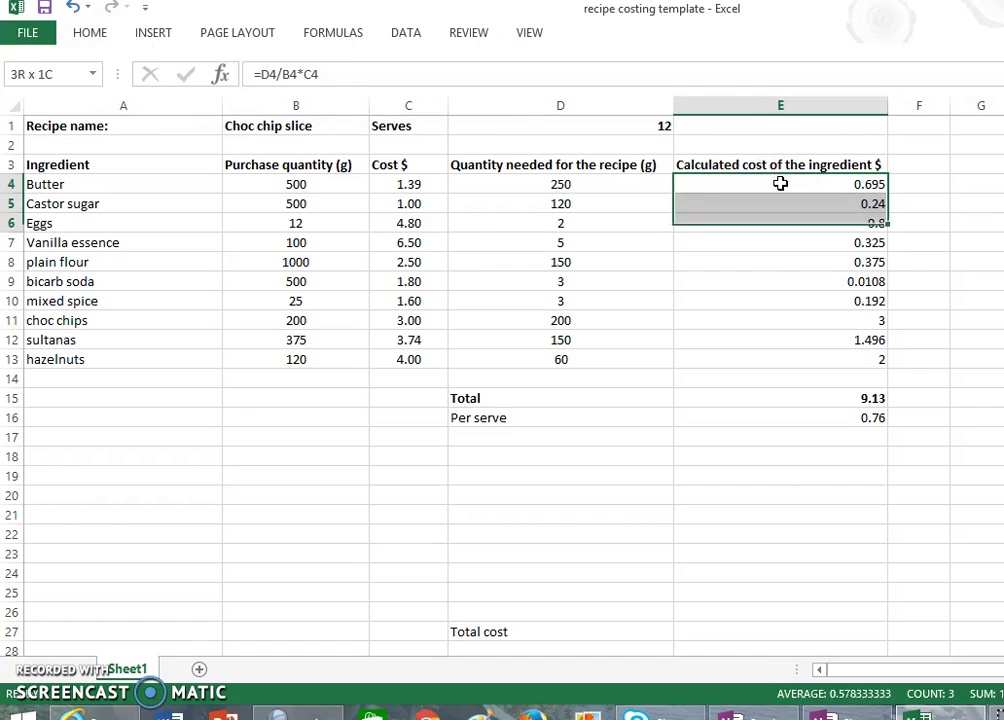
key(shift+Down)
key(shift+Down)
key(shift+Down)
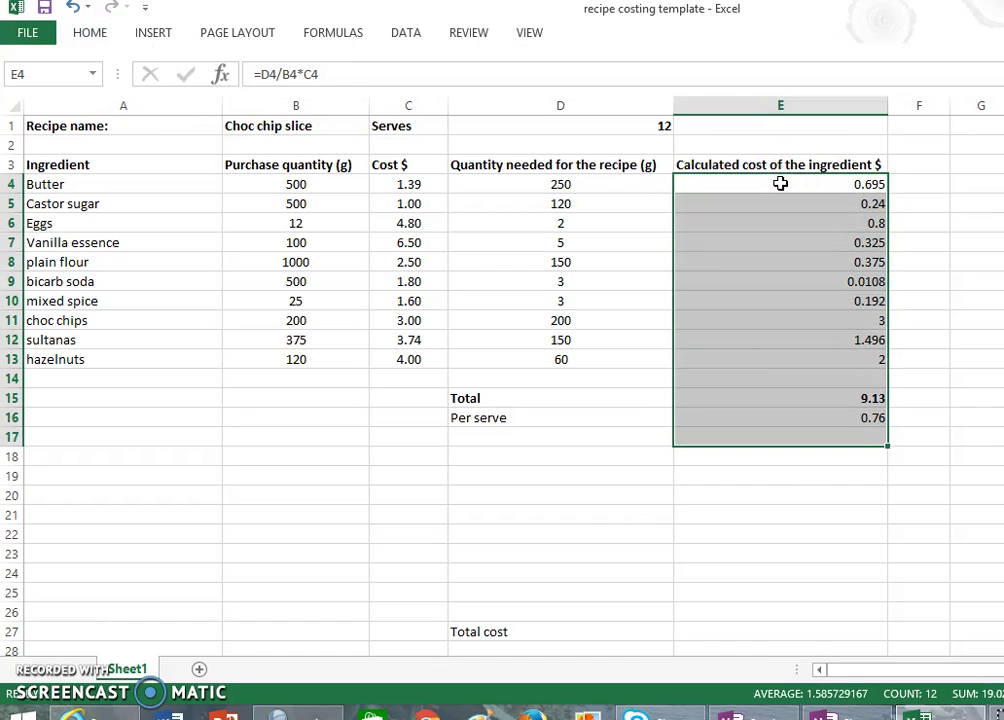
click(87, 32)
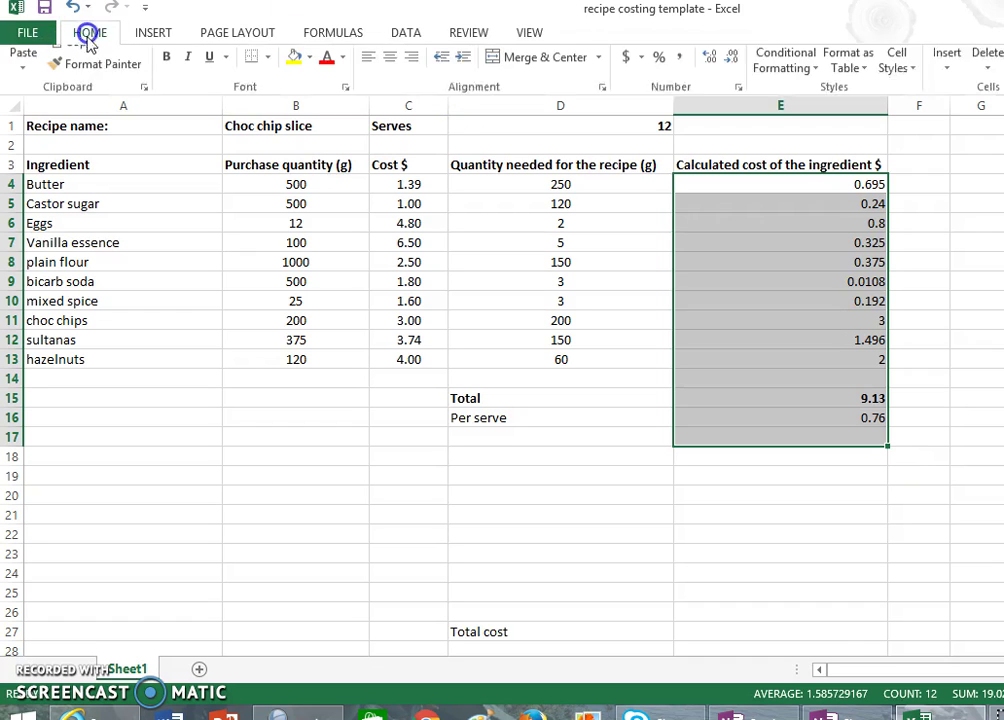
click(392, 97)
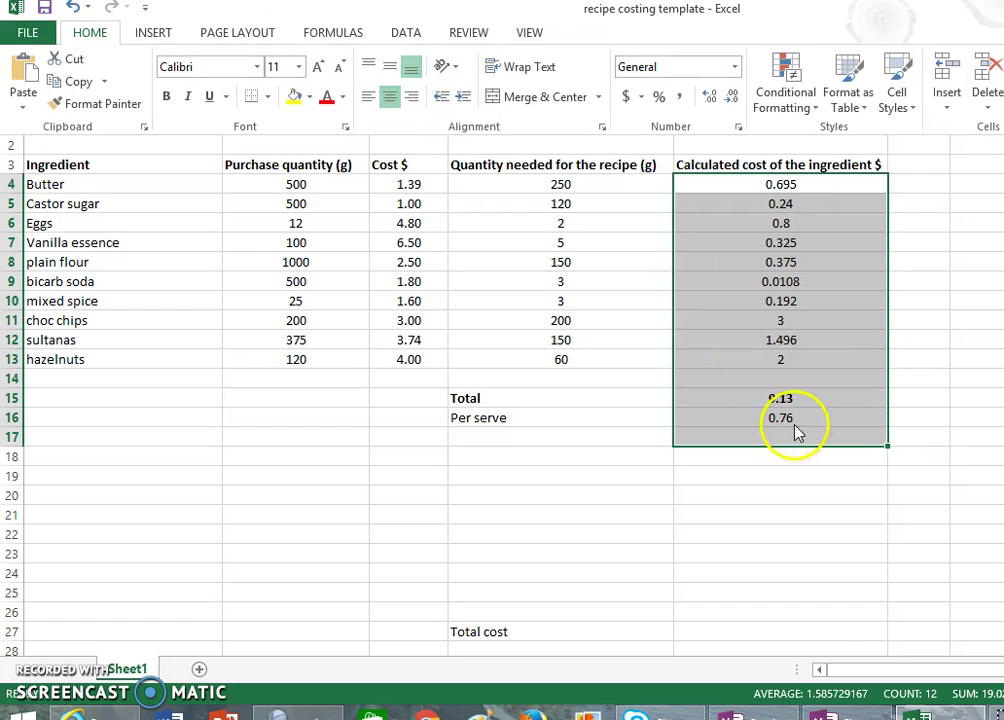